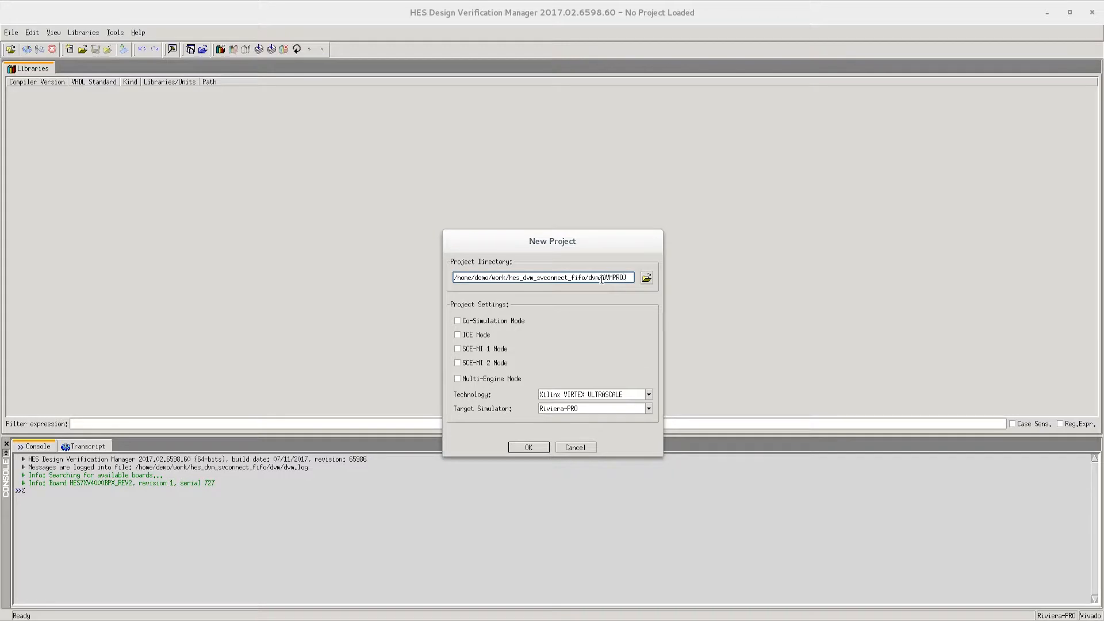
- Create the DVMPROJ project in SCE-MI 2 Mode with Xilinx VIRTEX 7 technology and Riviera-PRO as the target simulator
left_click(488, 363)
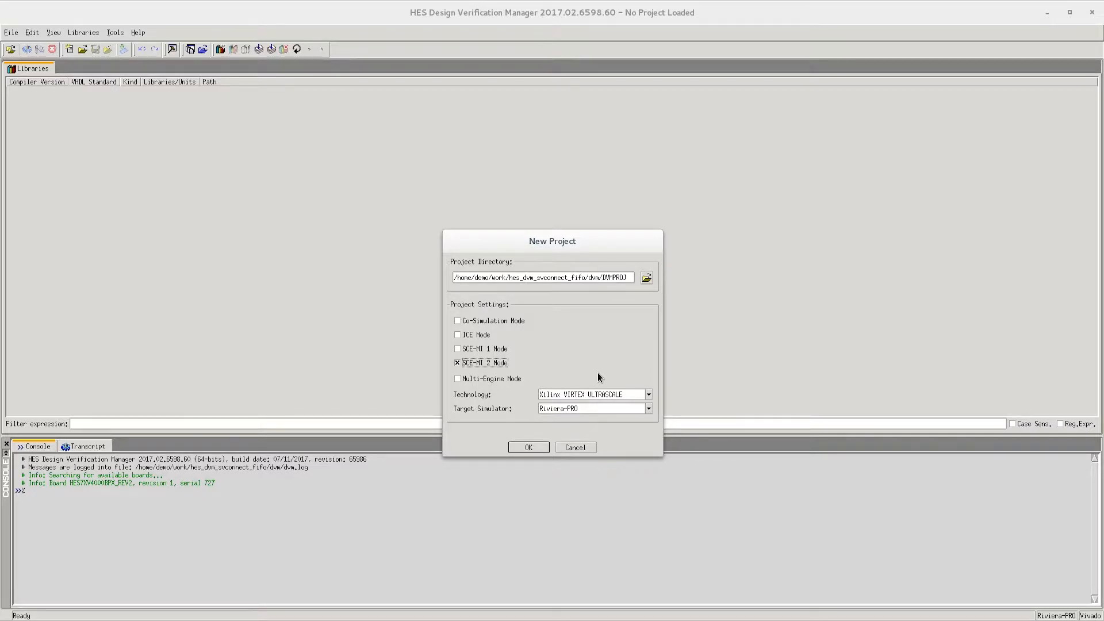
left_click(630, 395)
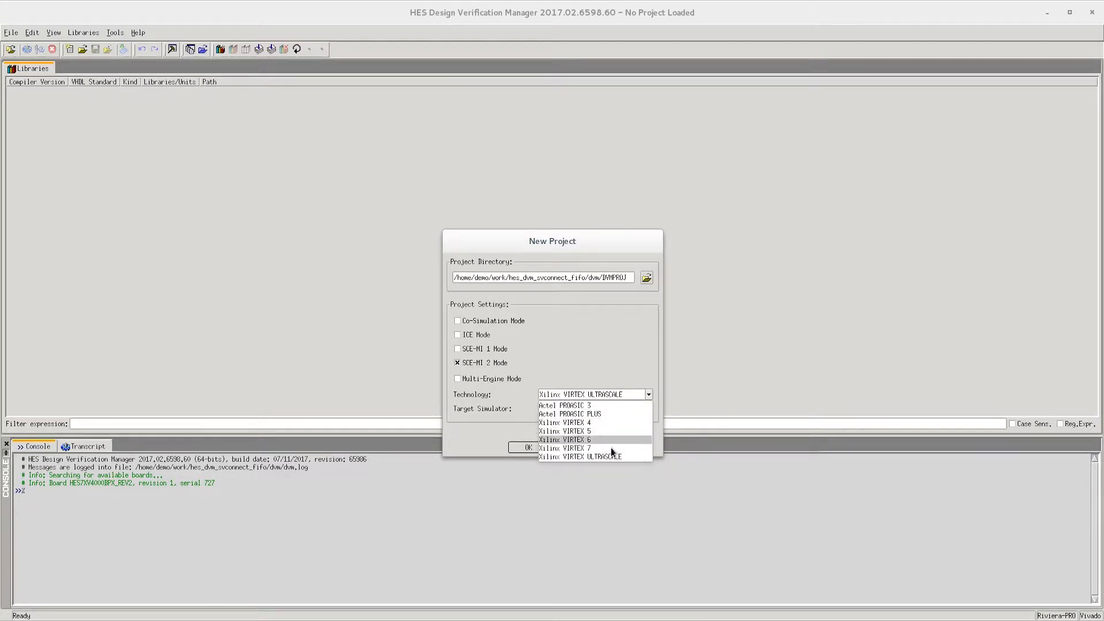
left_click(612, 449)
left_click(632, 394)
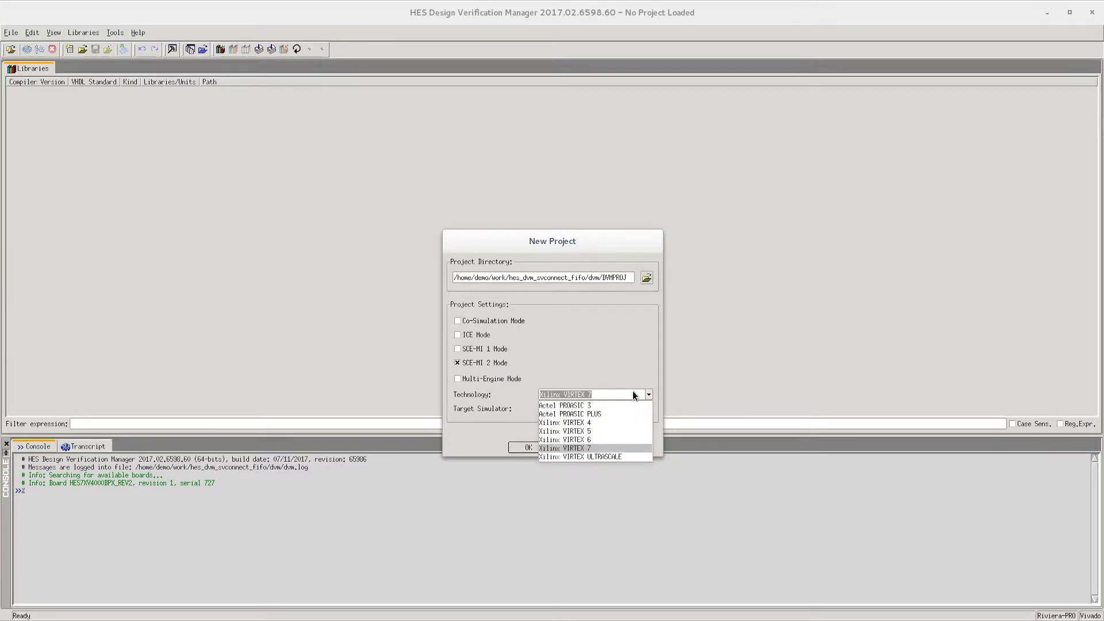
left_click(633, 394)
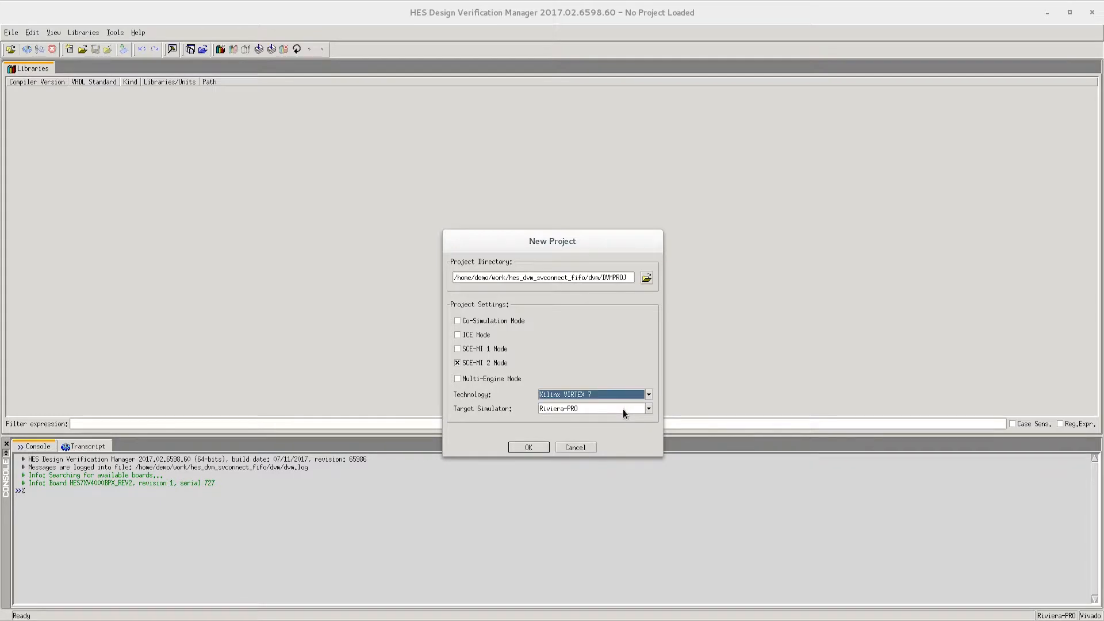
left_click(623, 409)
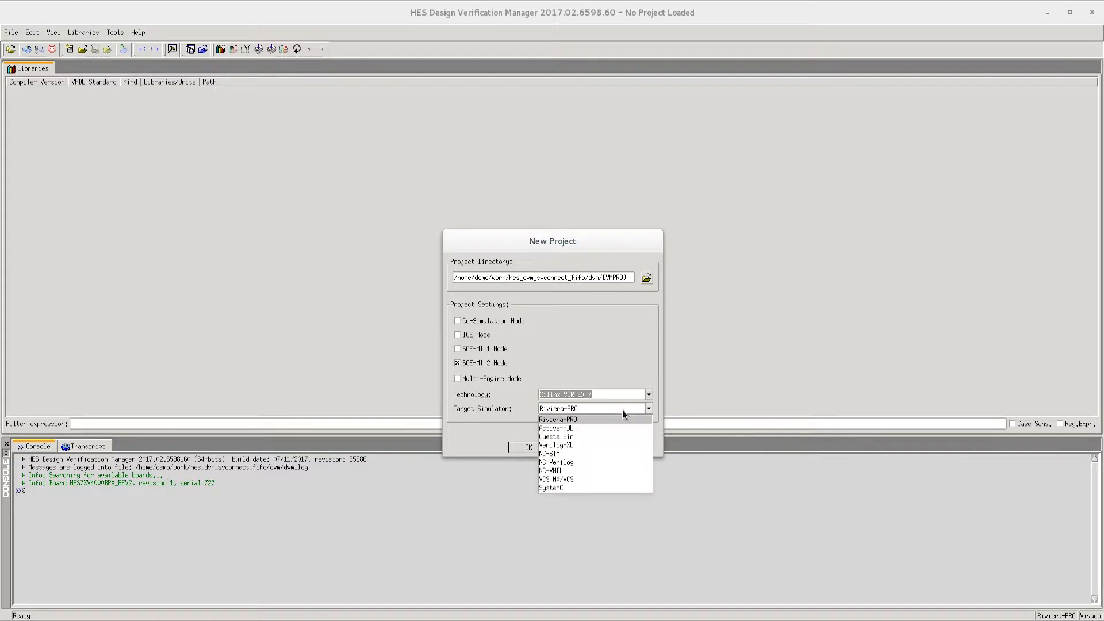
left_click(590, 419)
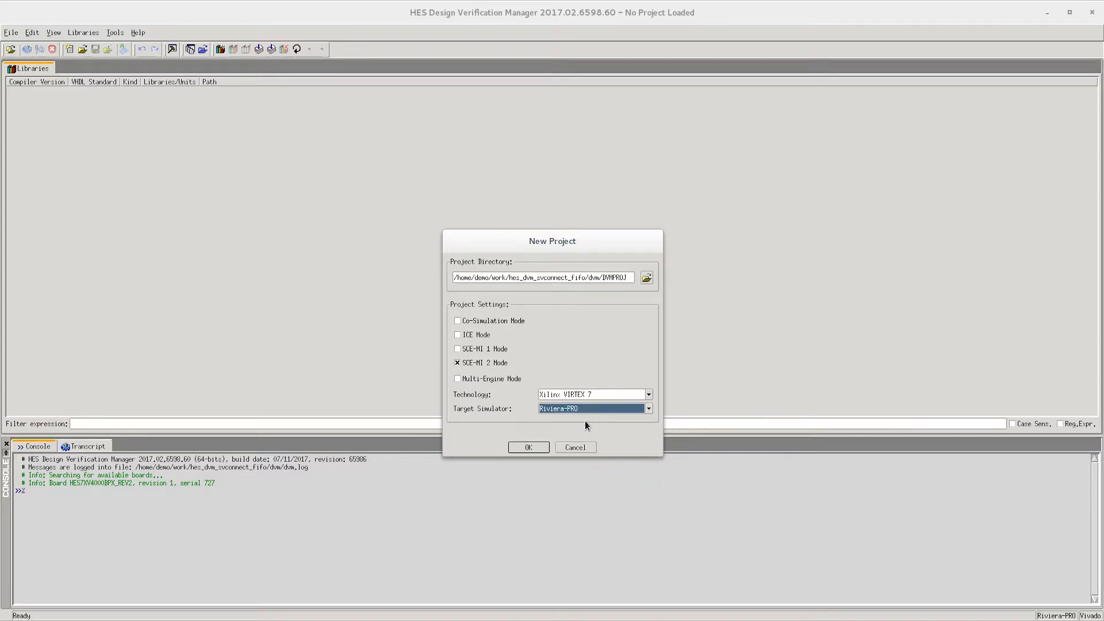
left_click(536, 448)
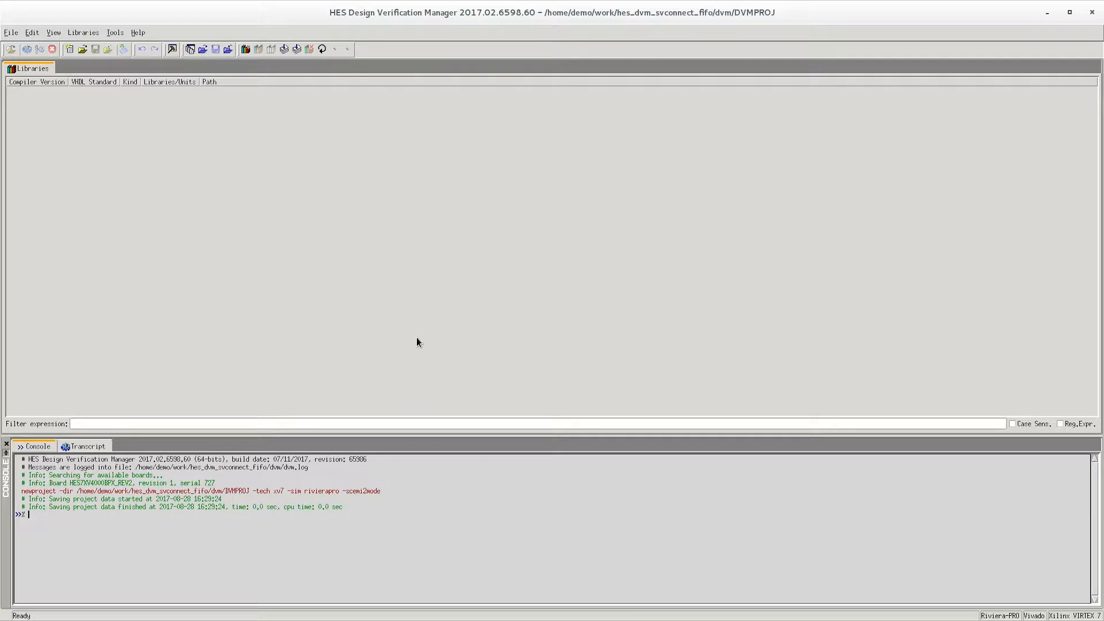
- Create a new library with the physical name work
left_click(83, 32)
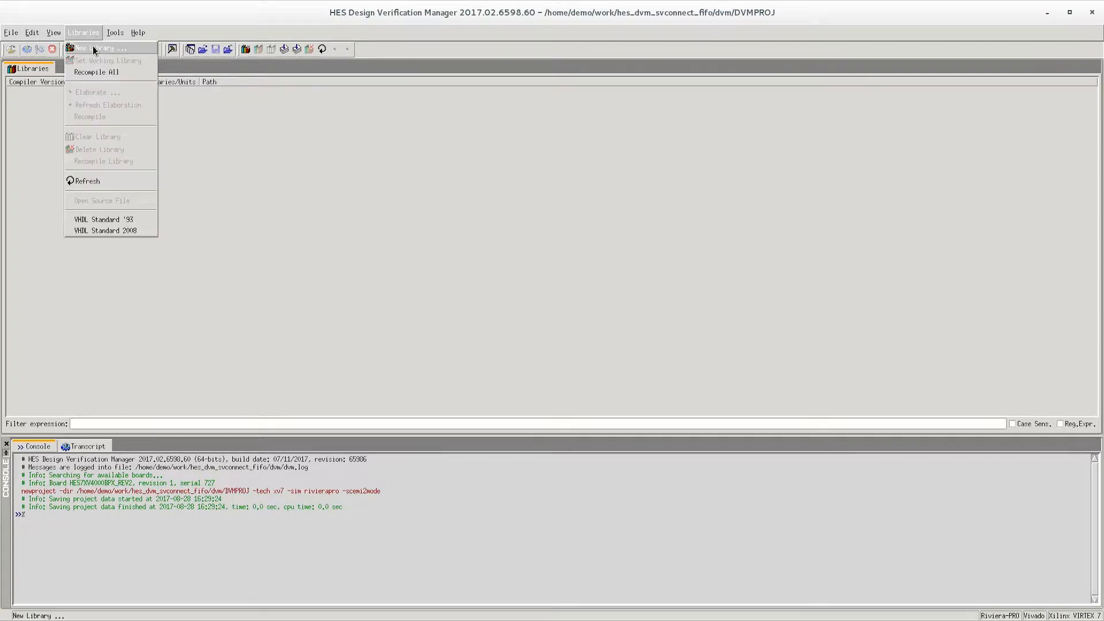
left_click(147, 49)
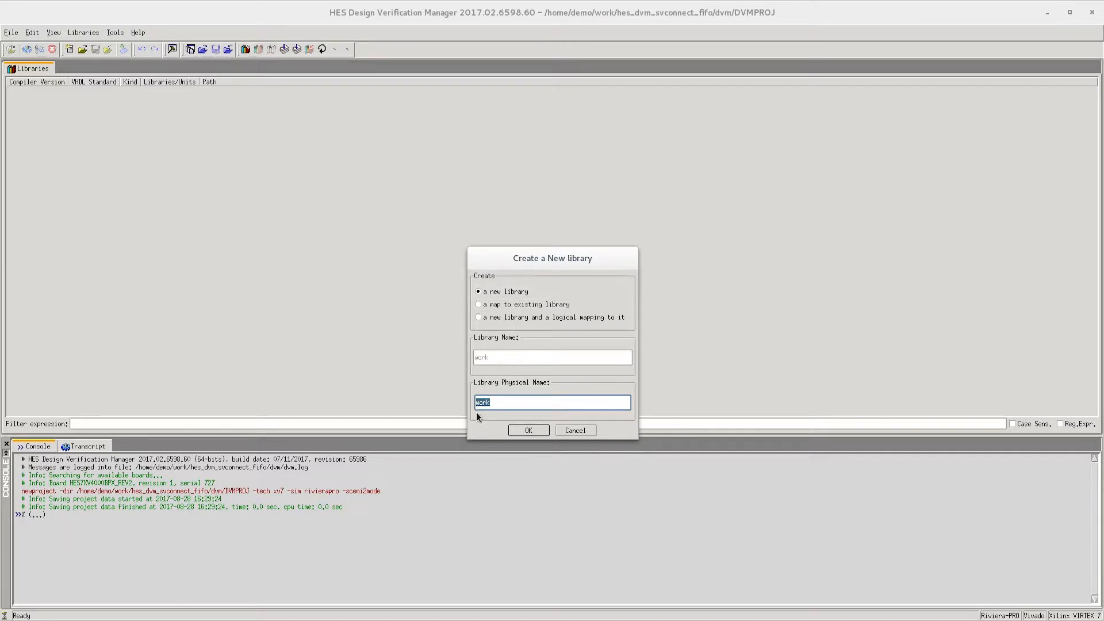
left_click(528, 430)
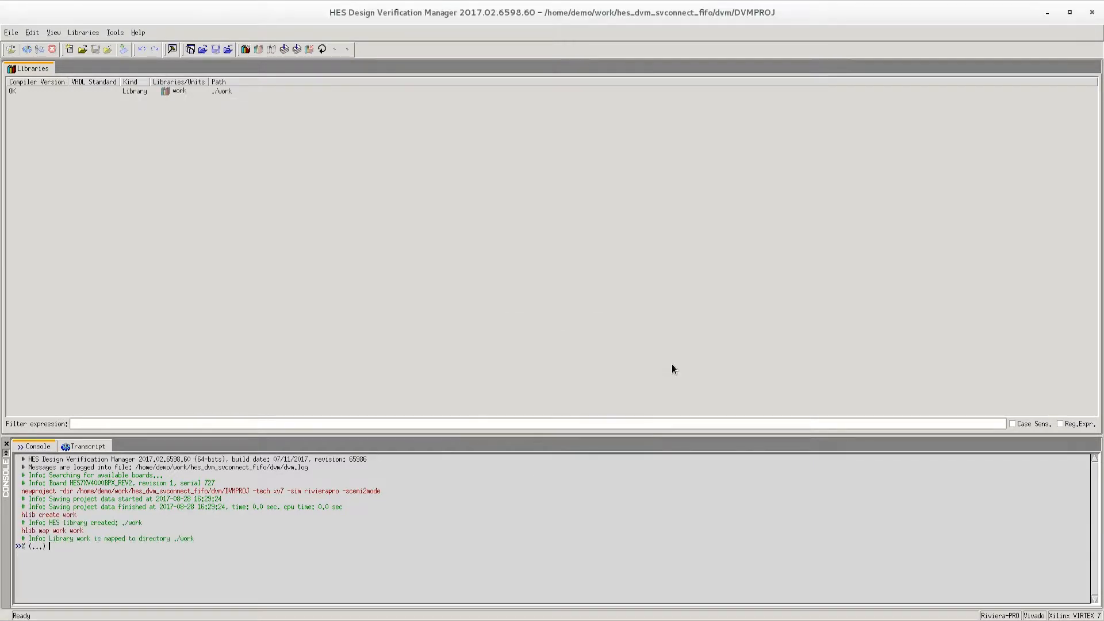
- Compile fifo.vhd, FifoTransactor.sv and top.sv from the hes_dvm_svconnect_fifo/hdl folder into the work library
left_click(115, 32)
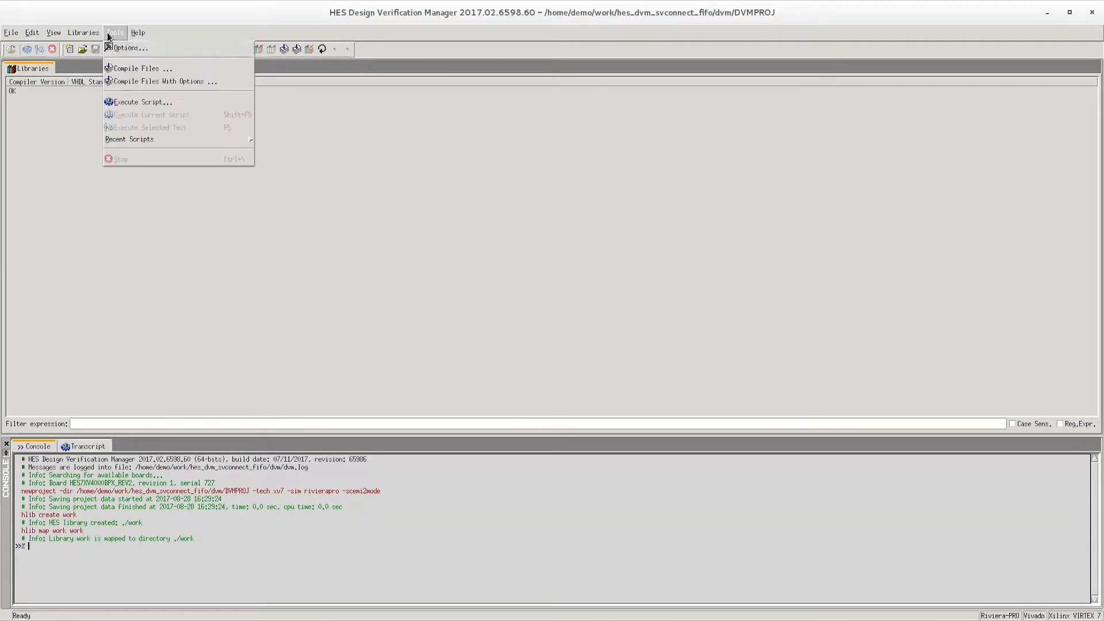
left_click(207, 70)
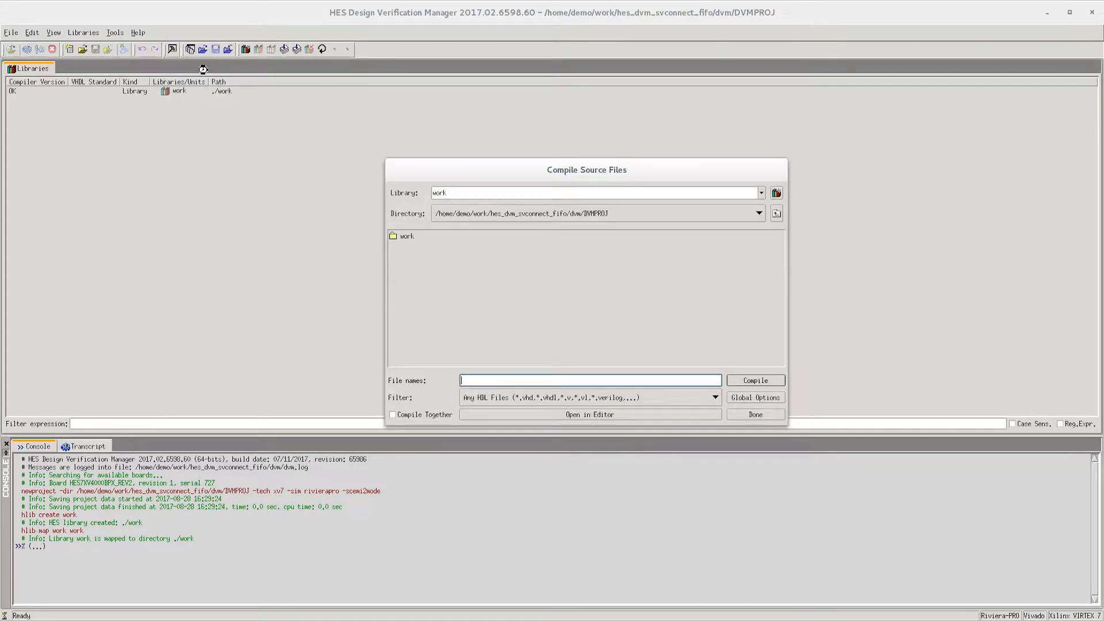
left_click(777, 214)
left_click(776, 213)
double_click(406, 245)
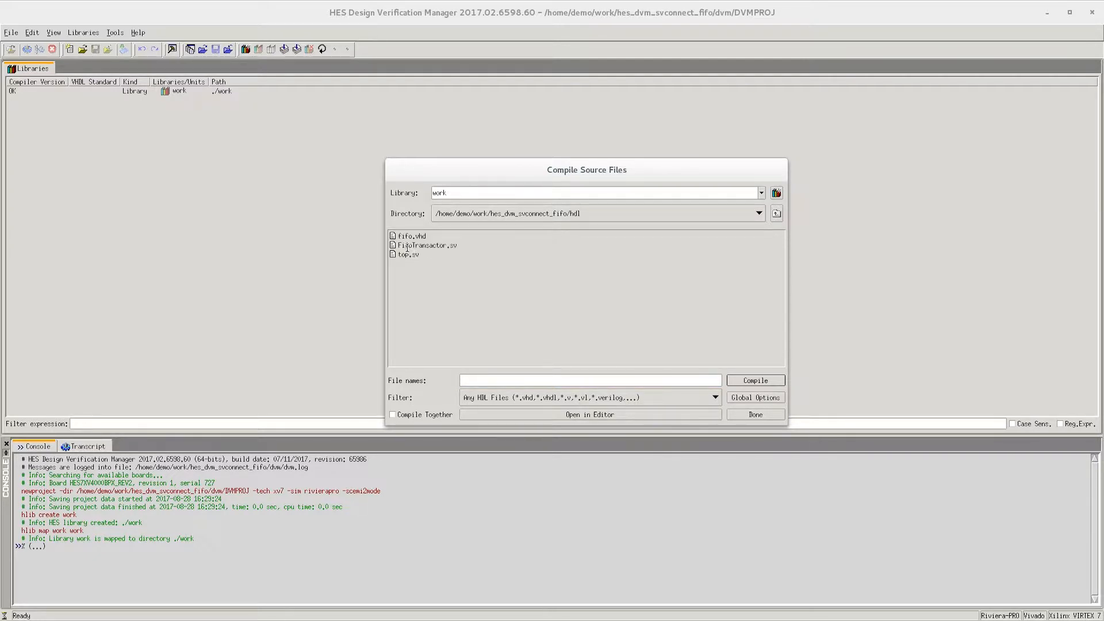
left_click_drag(420, 236, 416, 256)
left_click(749, 382)
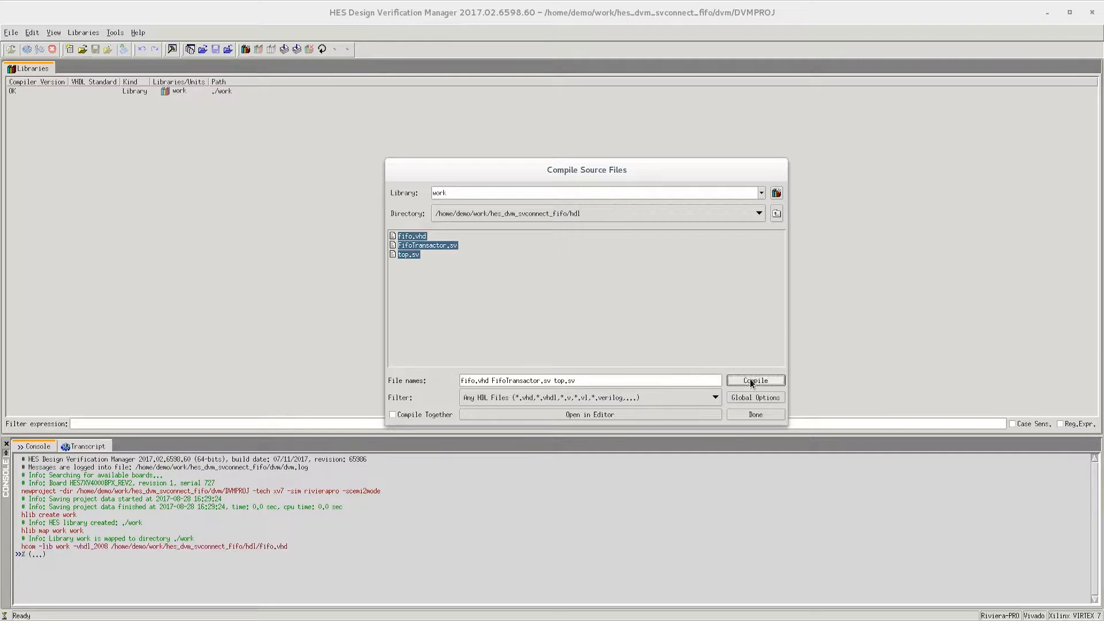
left_click(776, 414)
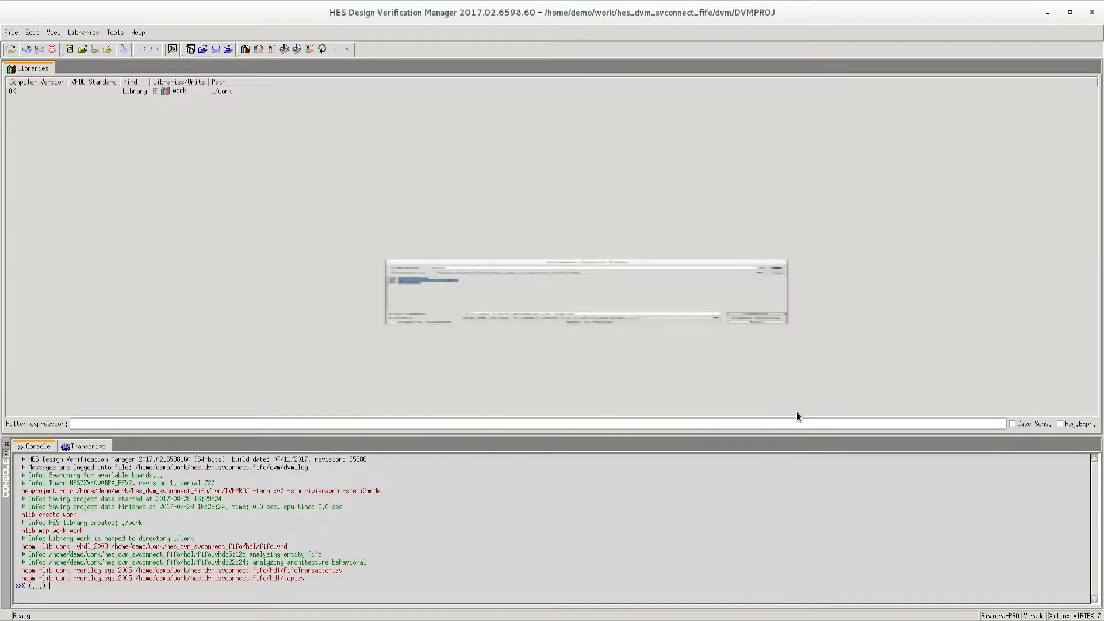
- Elaborate the top module from the work library with its default parameter values
left_click(155, 91)
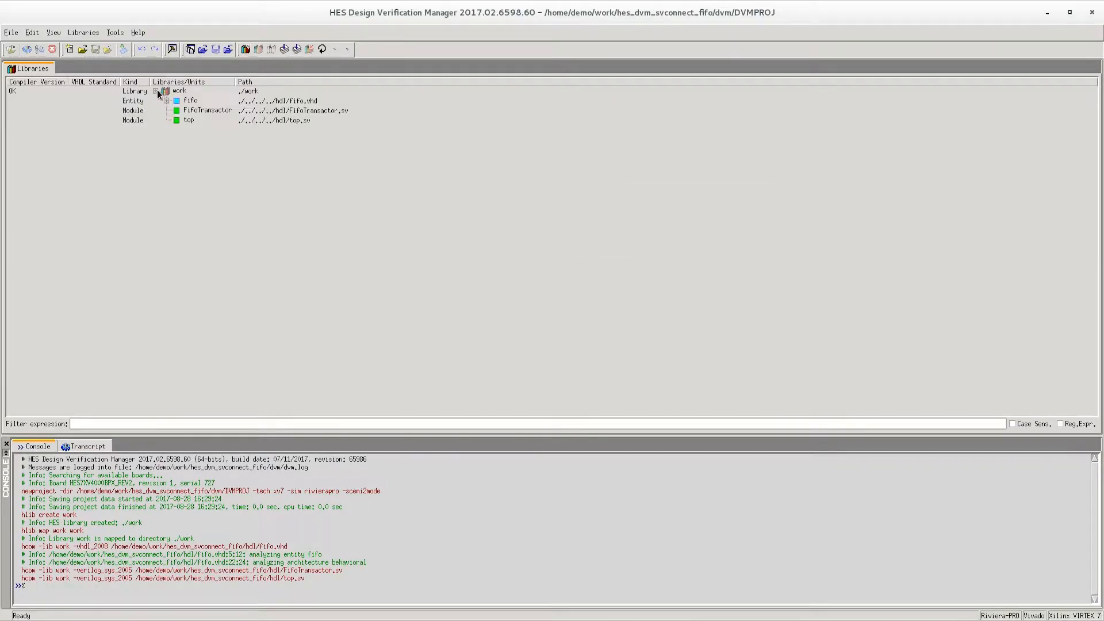
left_click(208, 122)
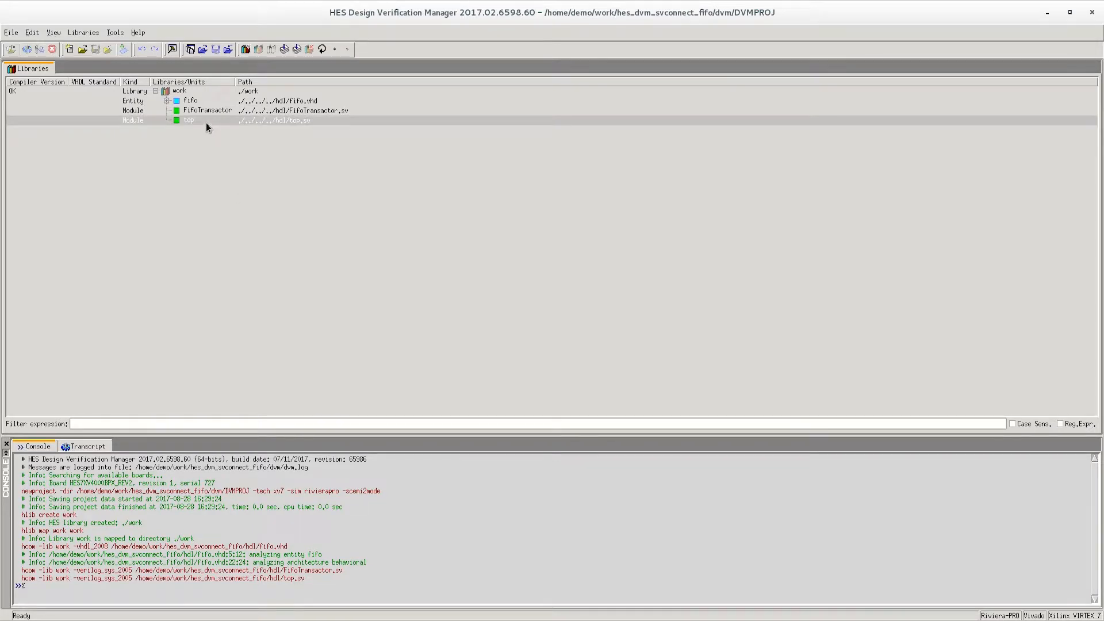
right_click(206, 122)
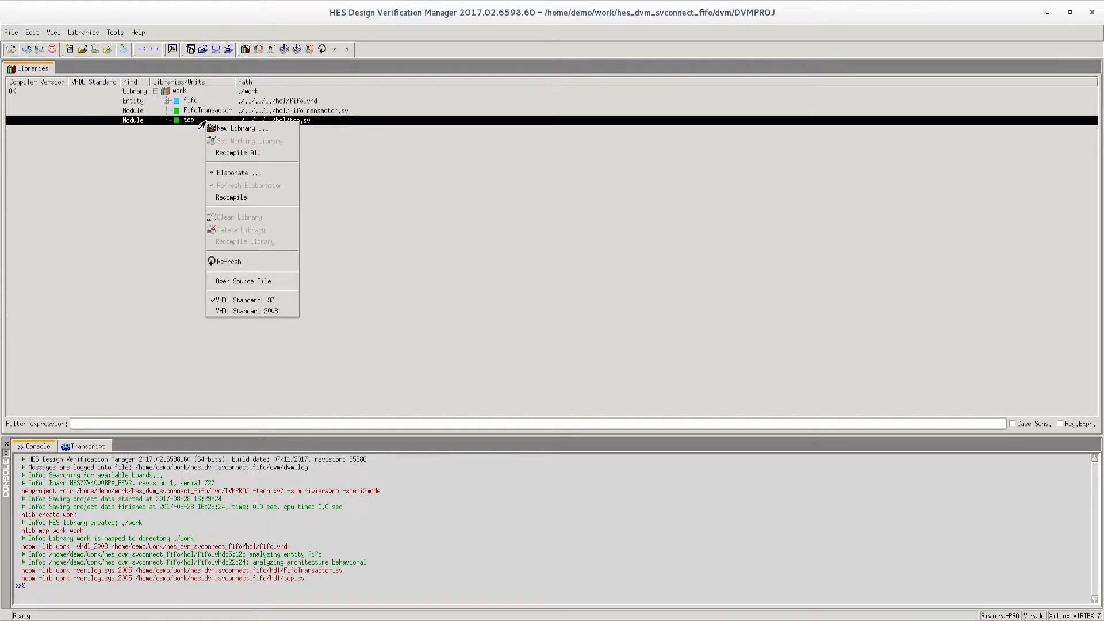
left_click(265, 175)
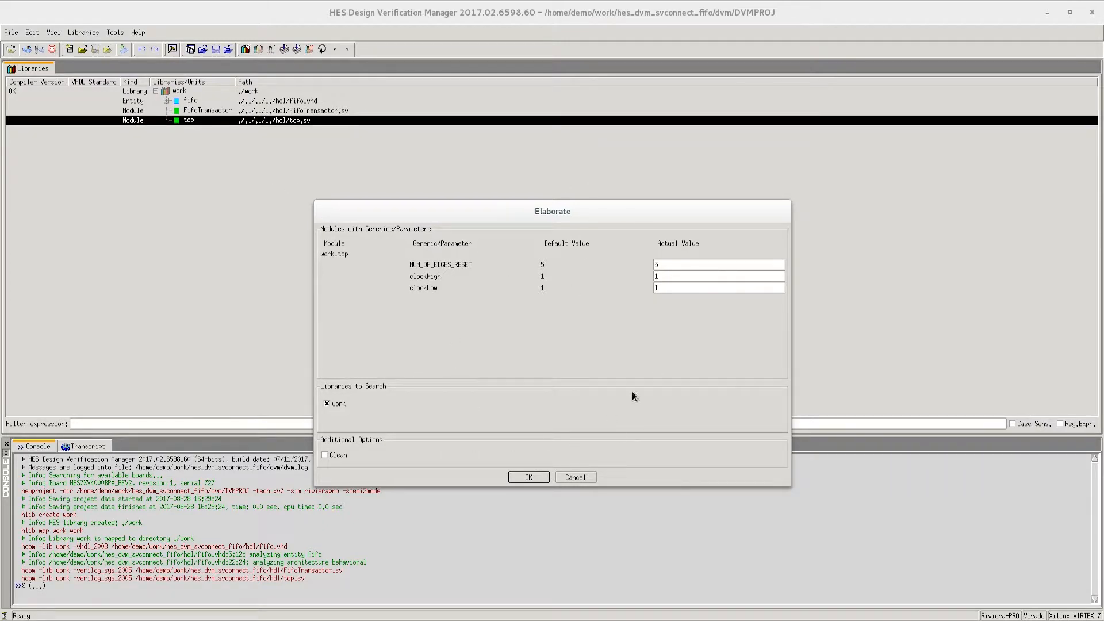
left_click(528, 477)
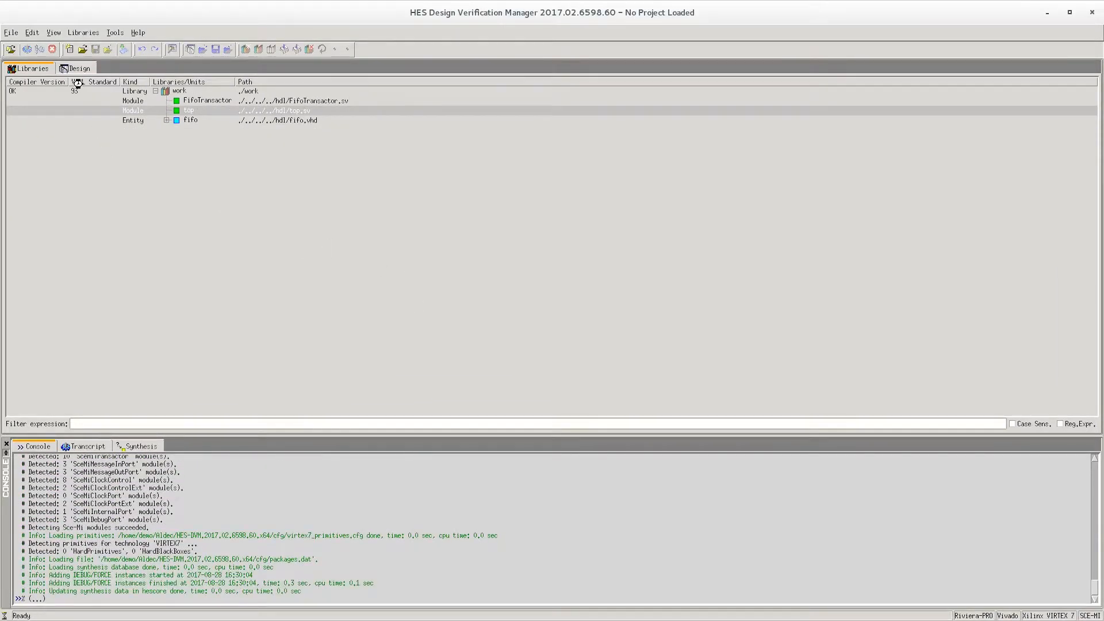
- Set the detected HES7XV4000BPX_REV2 as the board for the elaborated design
left_click(75, 68)
left_click(78, 32)
left_click(92, 48)
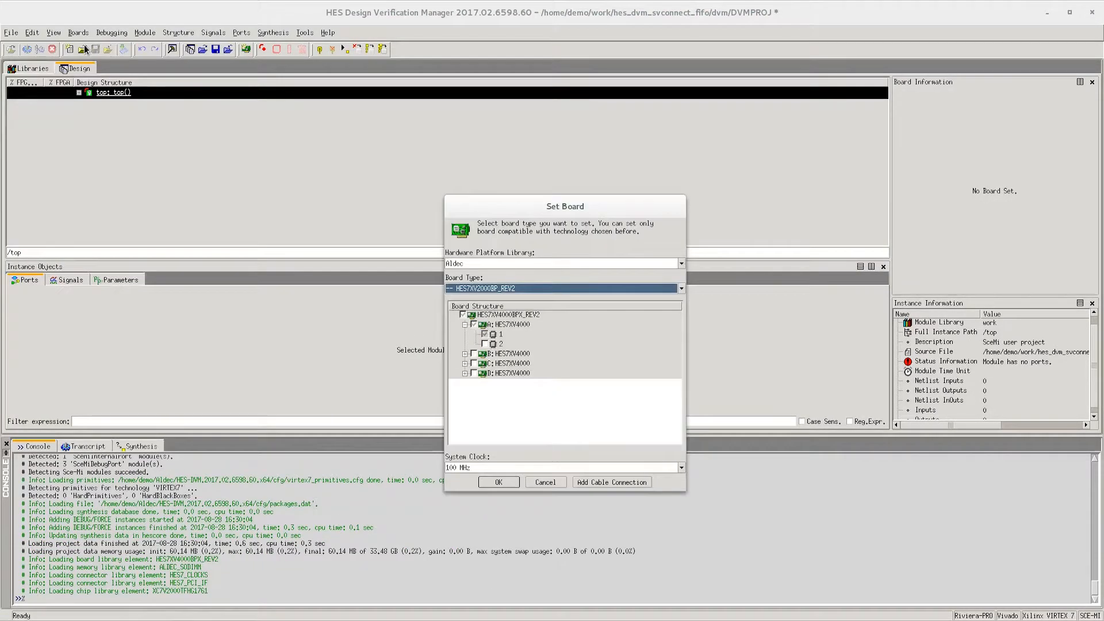
left_click(630, 288)
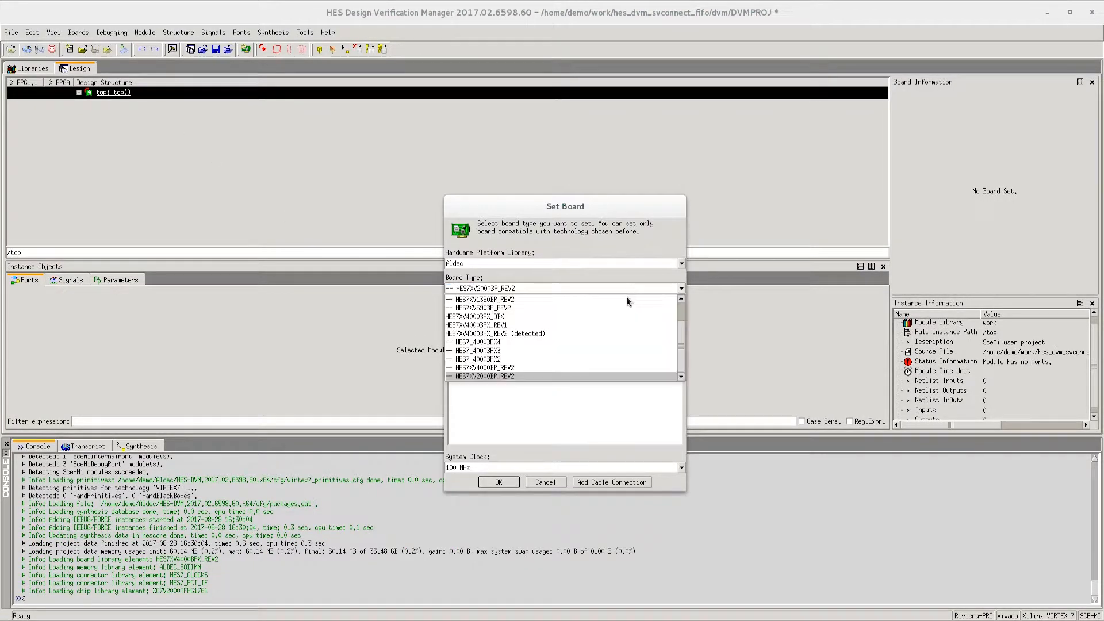
left_click(613, 334)
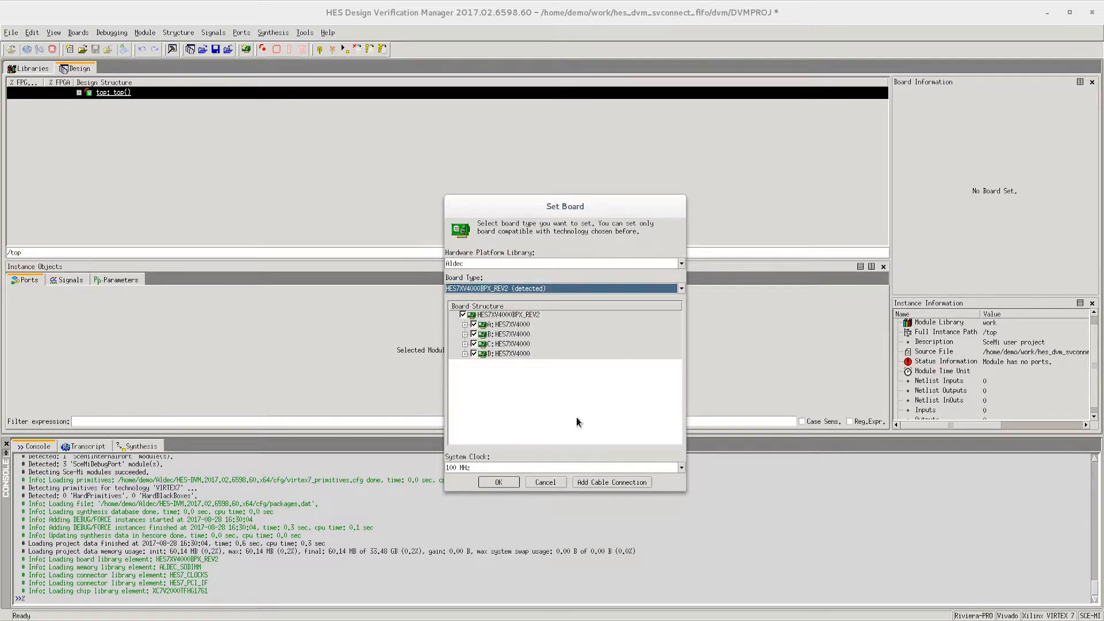
left_click(499, 482)
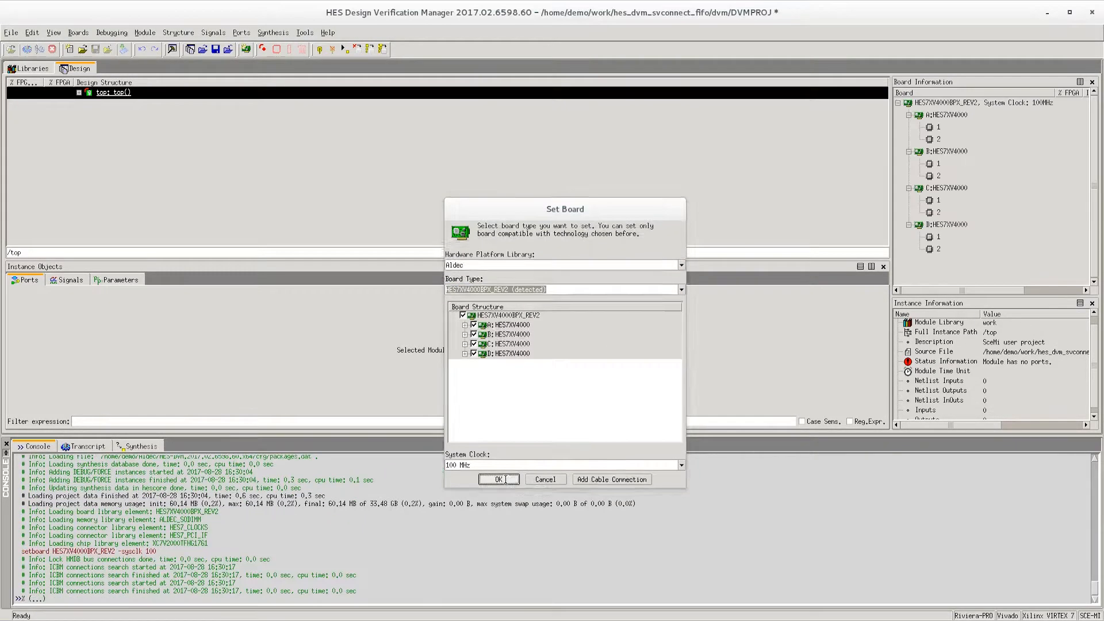
- Expand the top instance in the design structure and run the HVD Analyzer on it
left_click(79, 92)
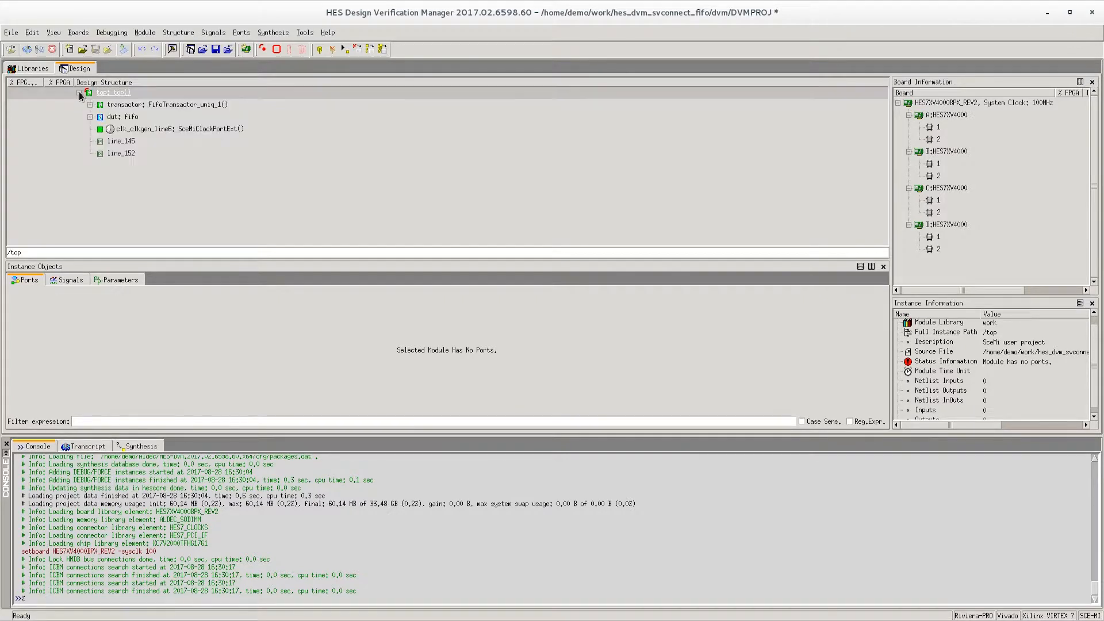
right_click(148, 94)
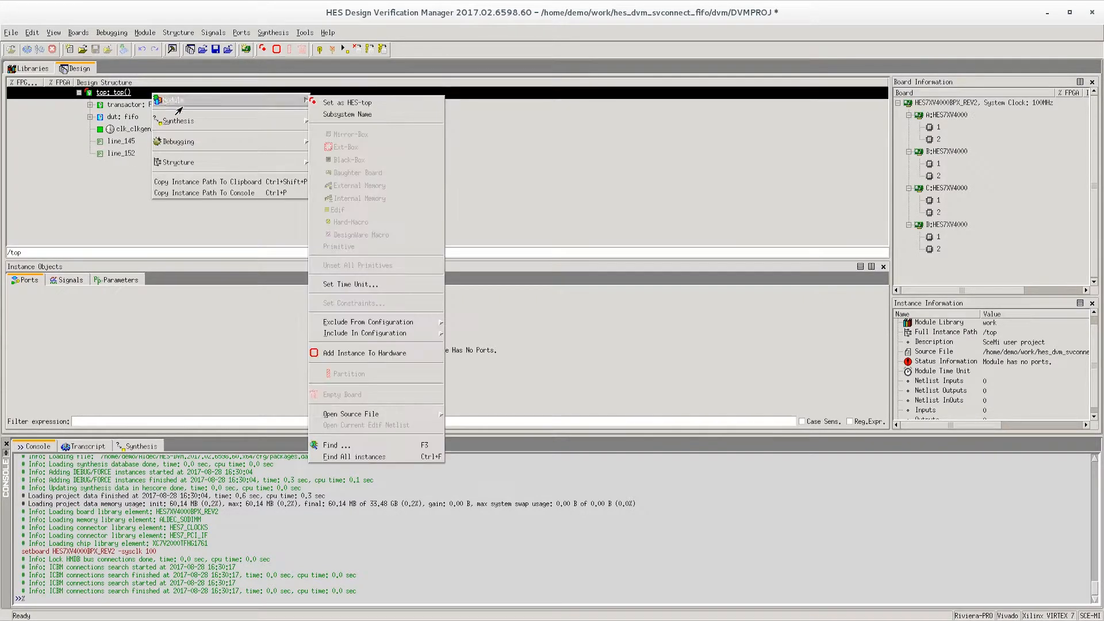
mouse_move(230, 141)
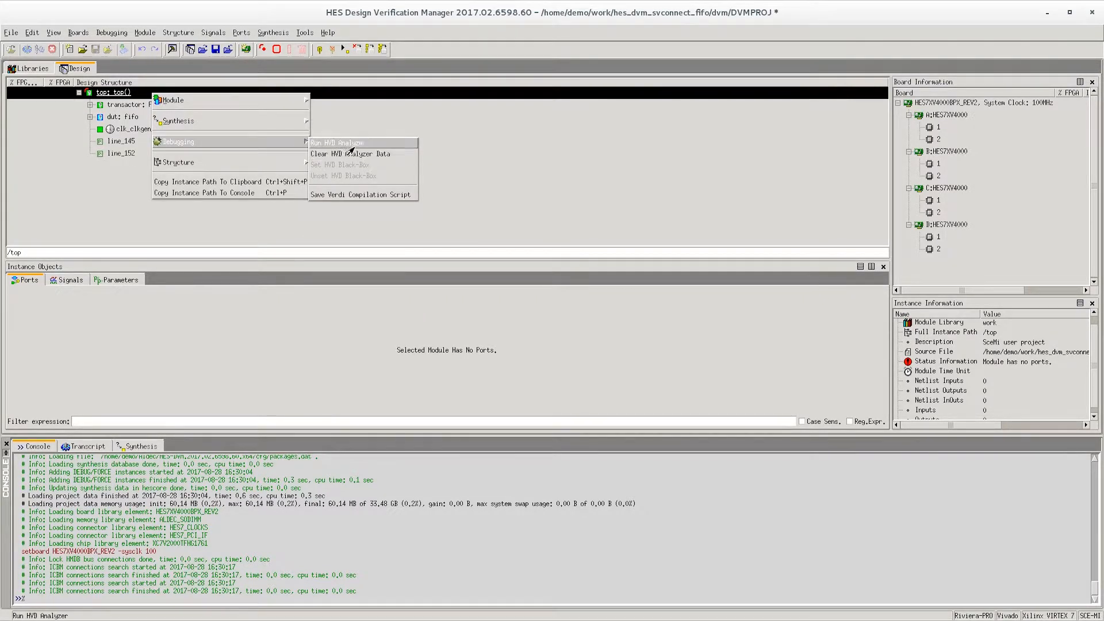
left_click(388, 142)
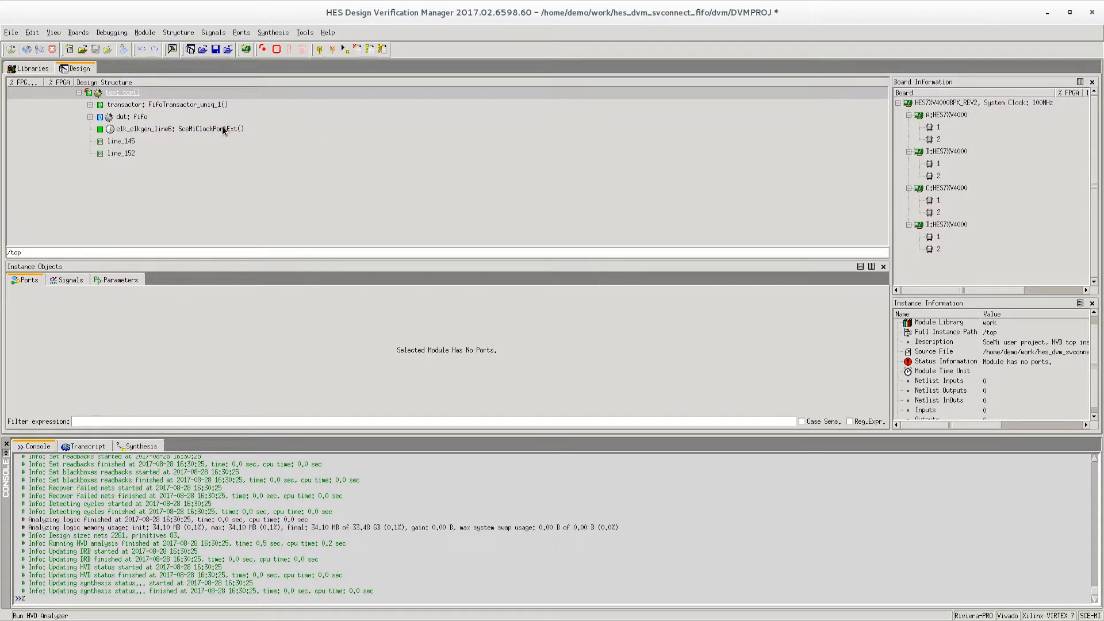
- Configure the synthesis options with Vivado as the synthesis tool and Parallel as the run mode
left_click(274, 32)
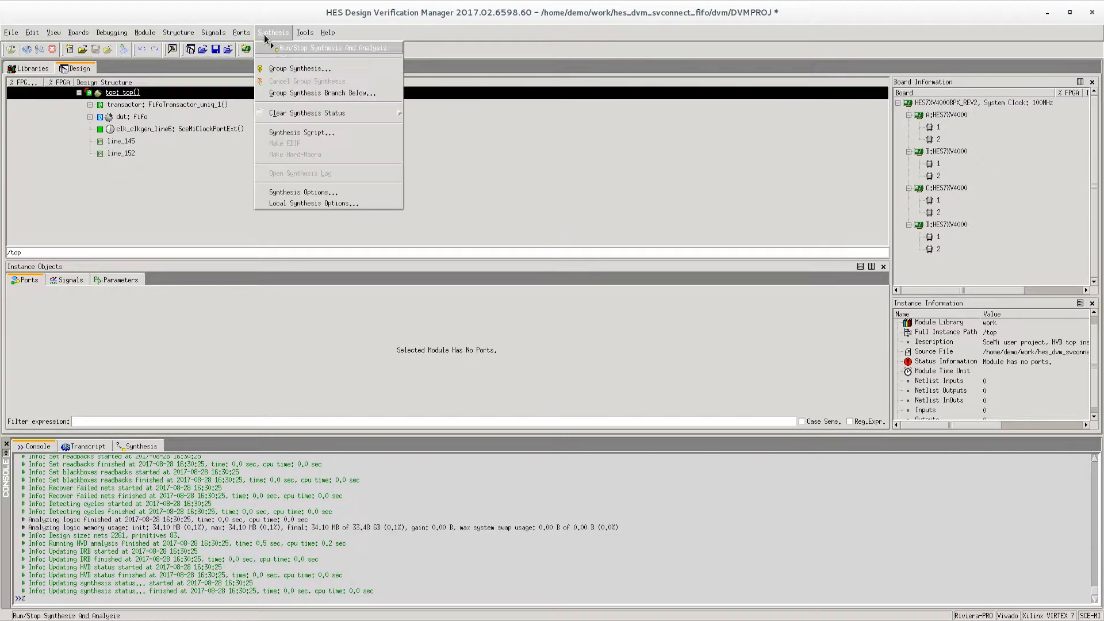
left_click(330, 192)
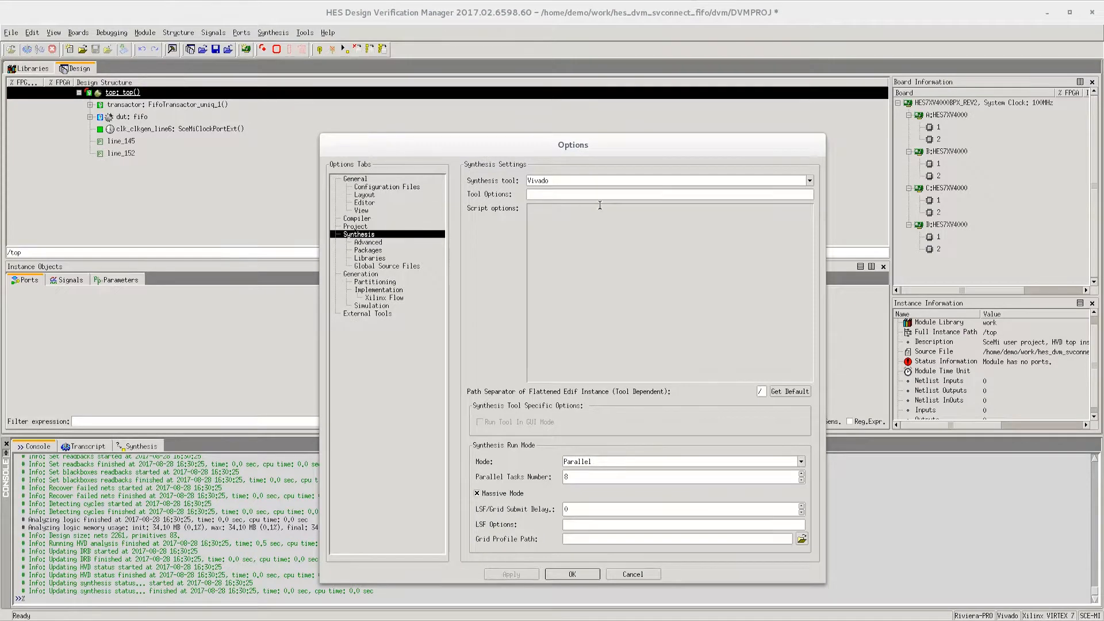
left_click(623, 181)
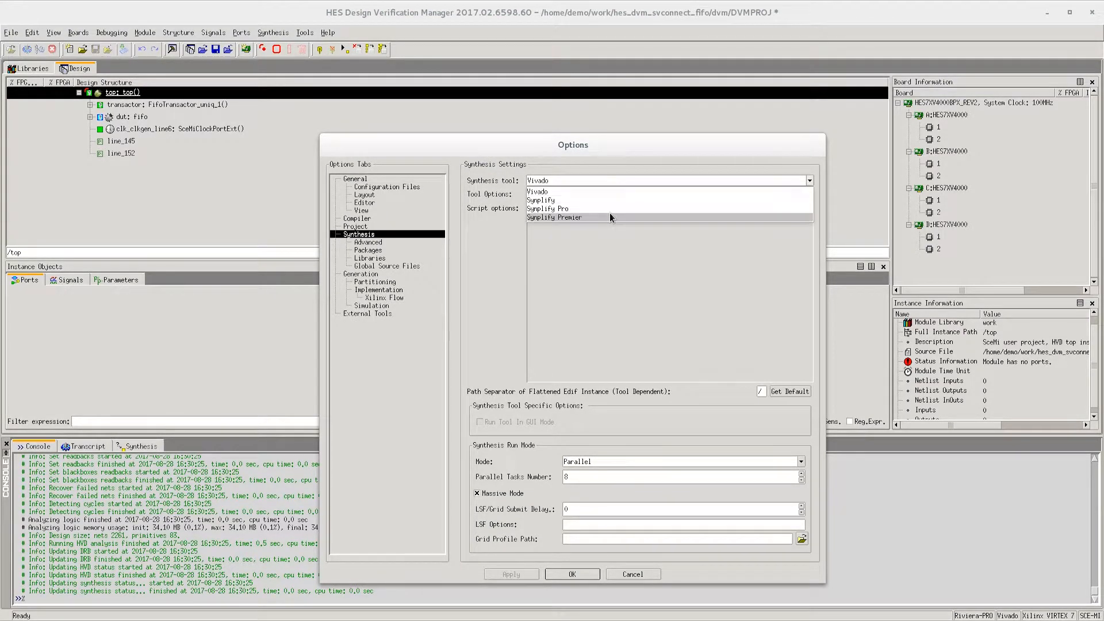
left_click(606, 193)
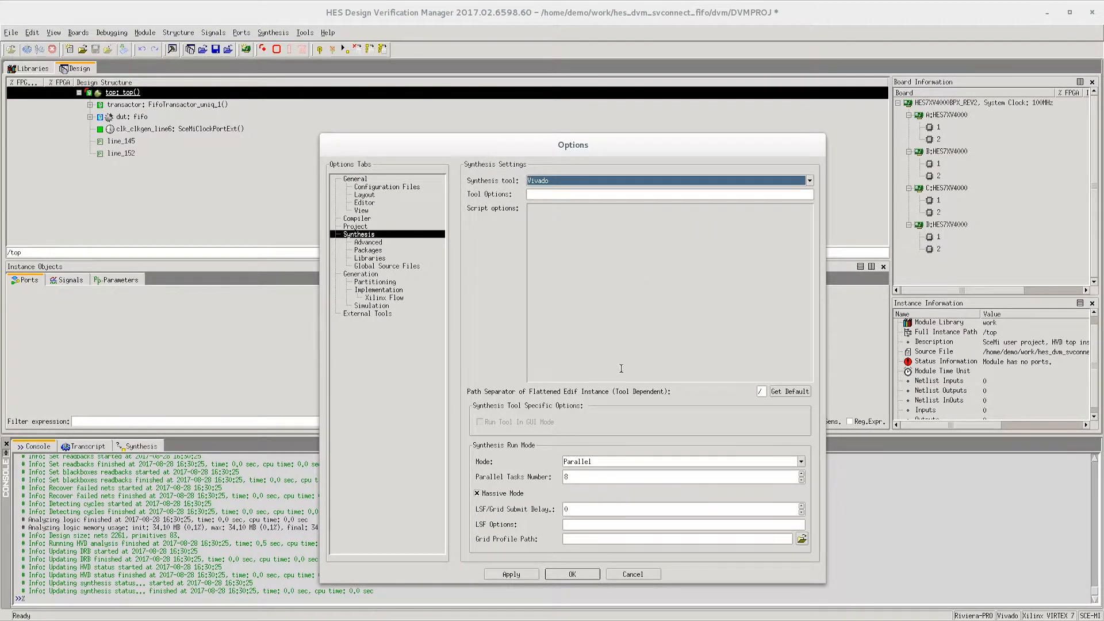
left_click(641, 460)
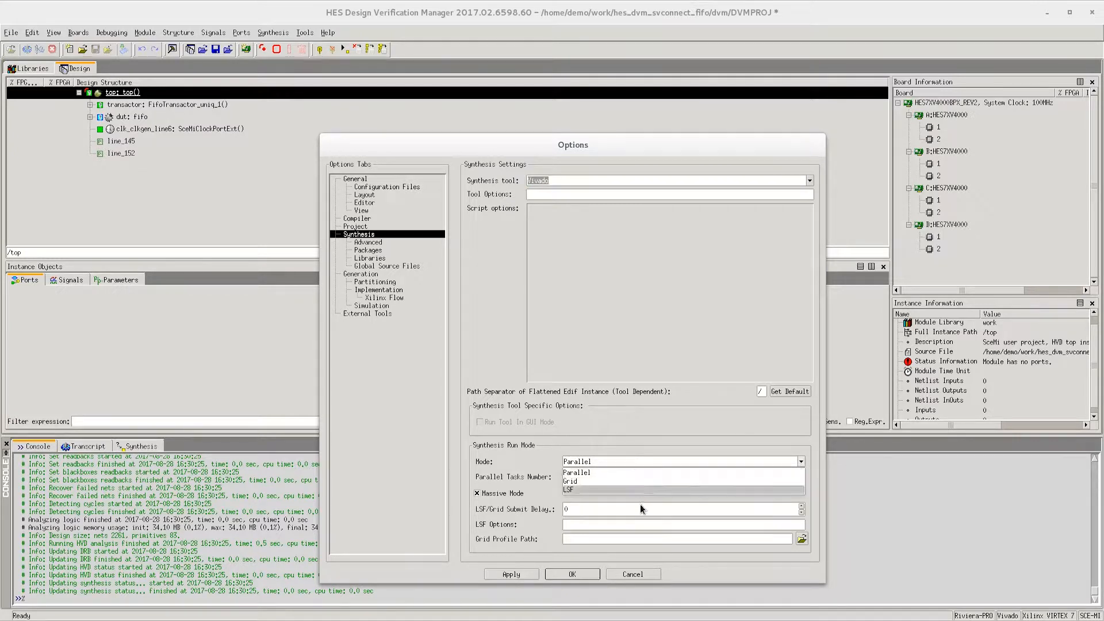
left_click(633, 475)
left_click(580, 574)
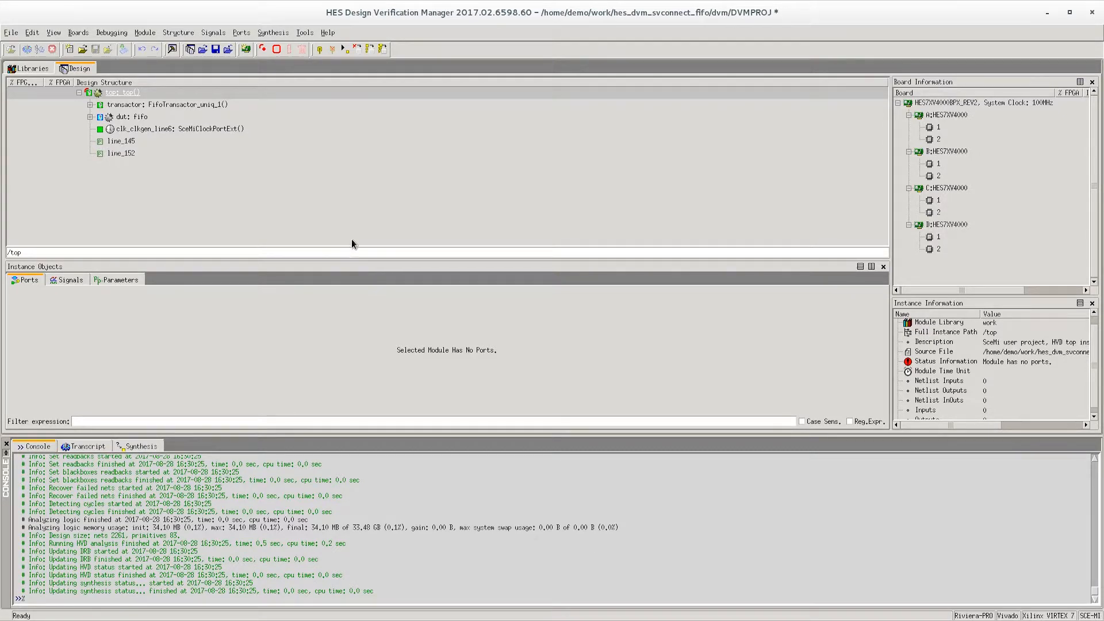
- Run synthesis and analysis on the design, then add the top instance to the hardware
left_click(284, 32)
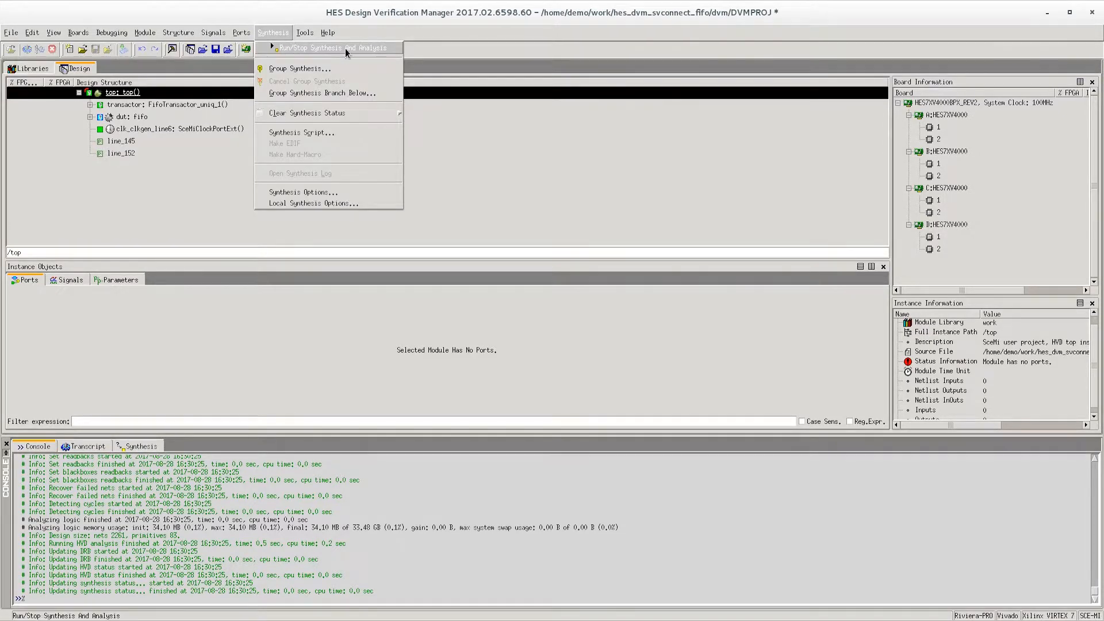
left_click(392, 47)
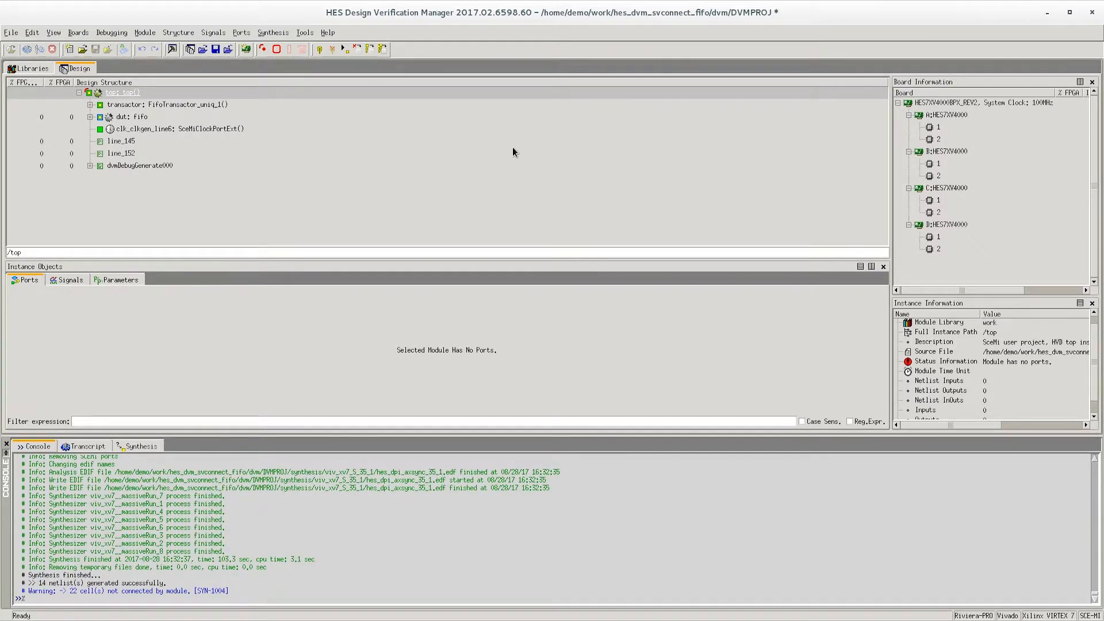
right_click(443, 93)
mouse_move(460, 103)
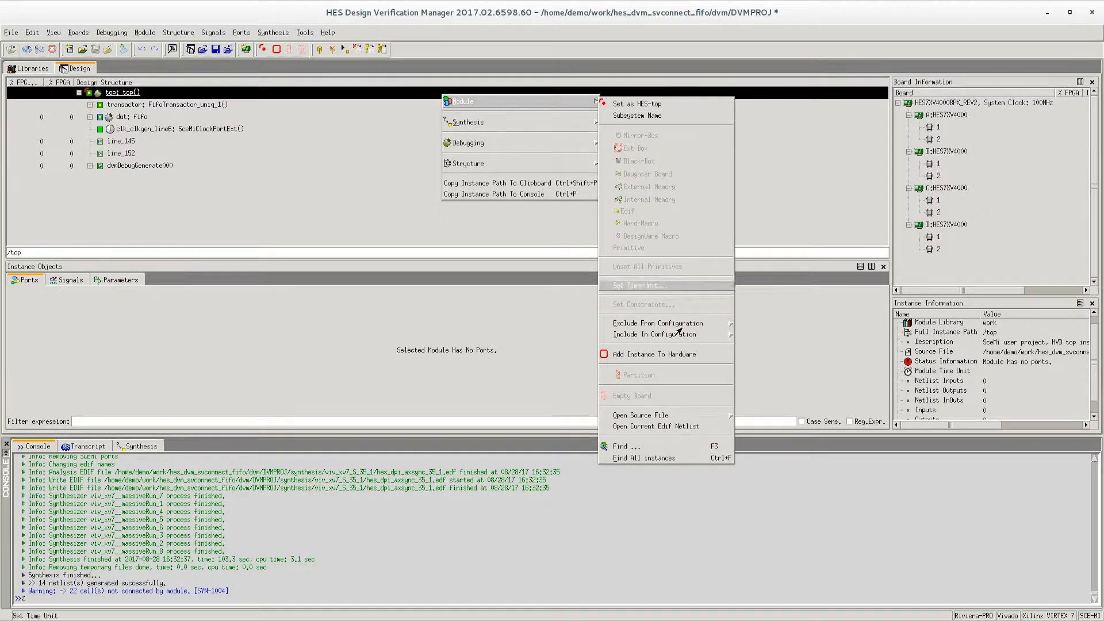
left_click(709, 355)
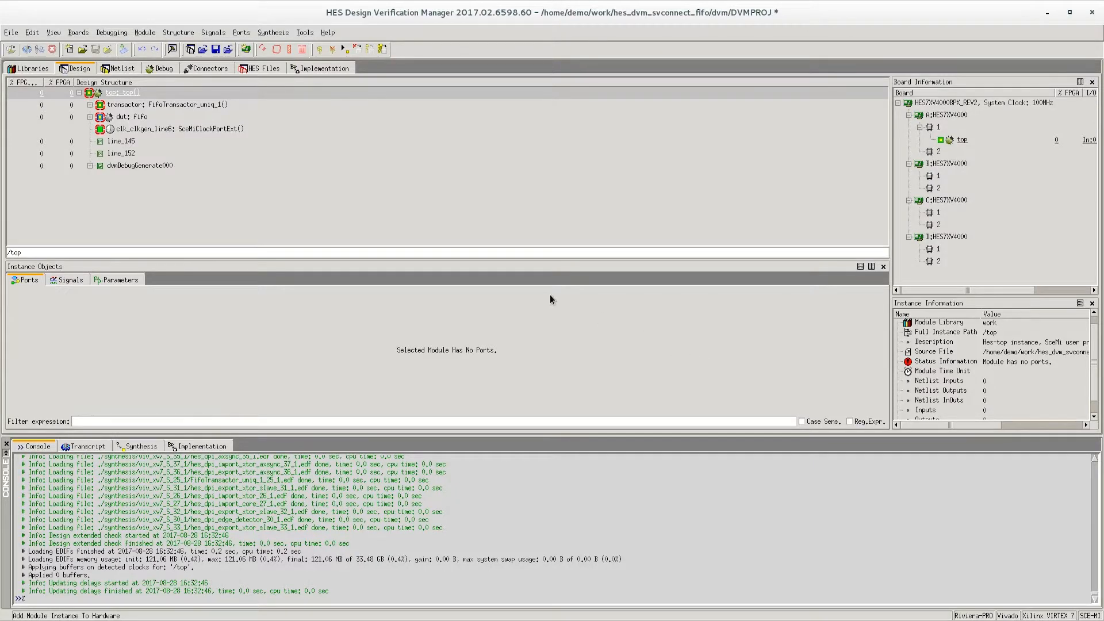
- Generate the HES files for the project and expand the HES and simul output folders
left_click(257, 70)
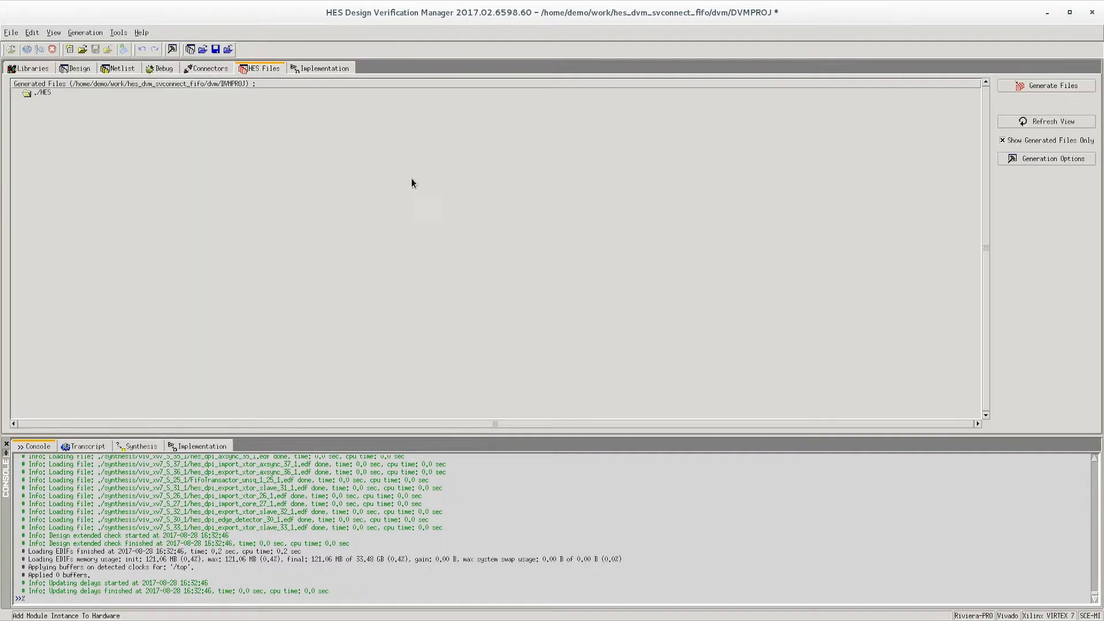
left_click(1076, 86)
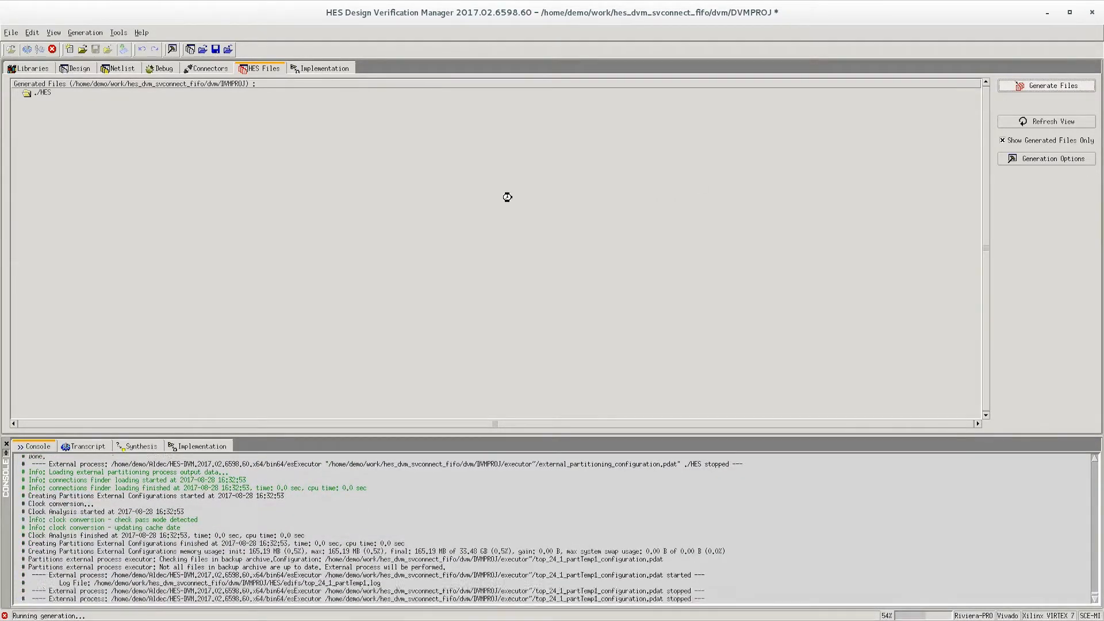
left_click(17, 93)
left_click(28, 122)
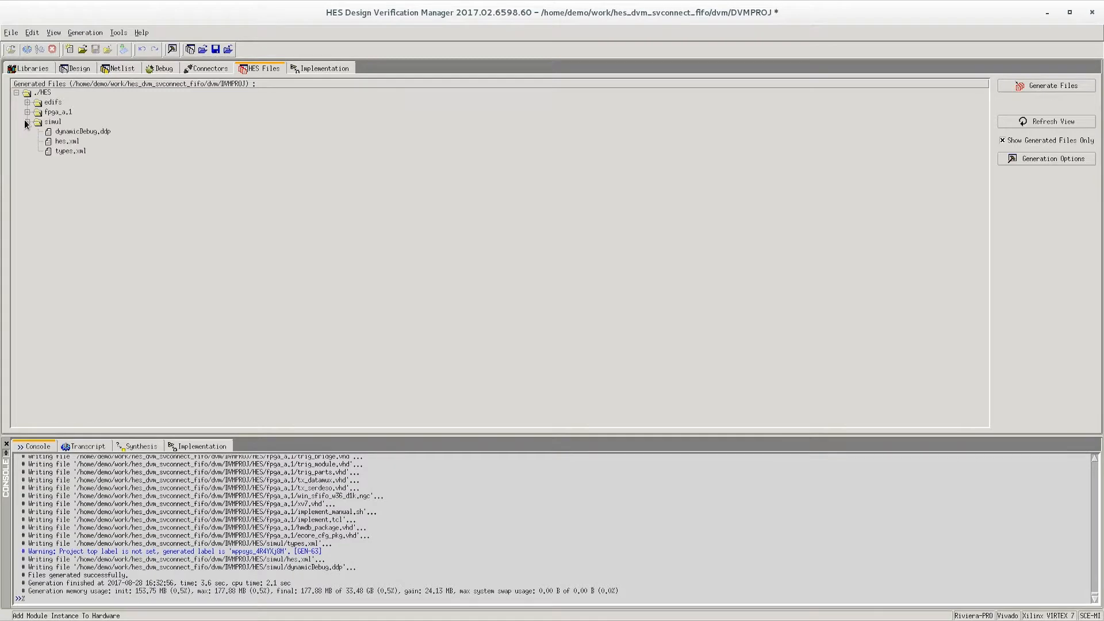
- Open the generated hes.xml, highlight the bitfile attribute of chip A.1 and close the file
double_click(68, 142)
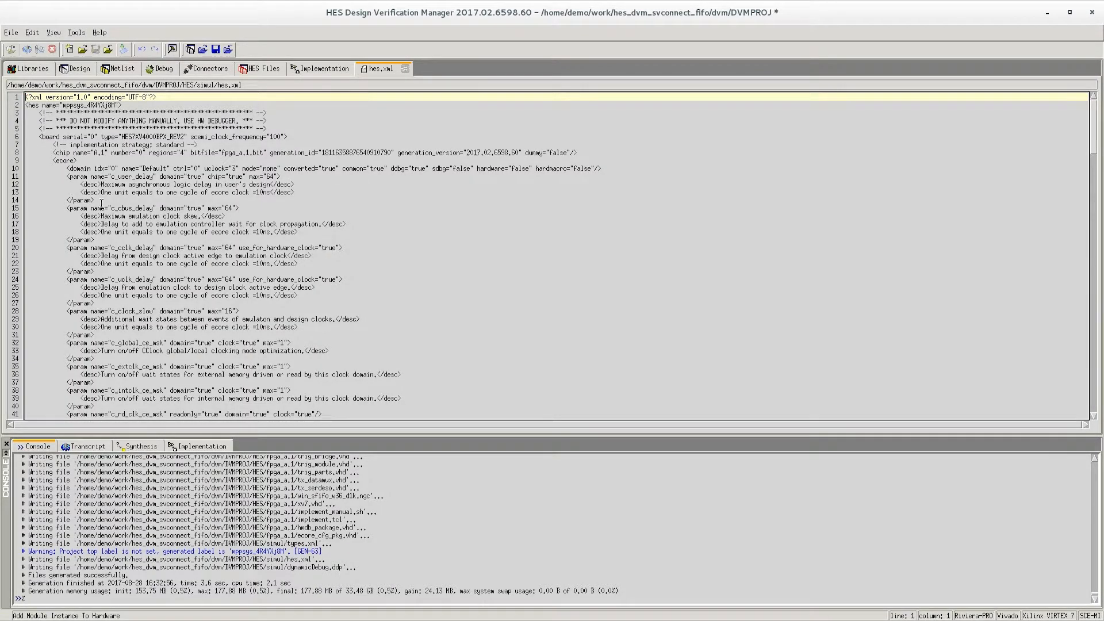
double_click(204, 154)
left_click_drag(204, 154, 260, 153)
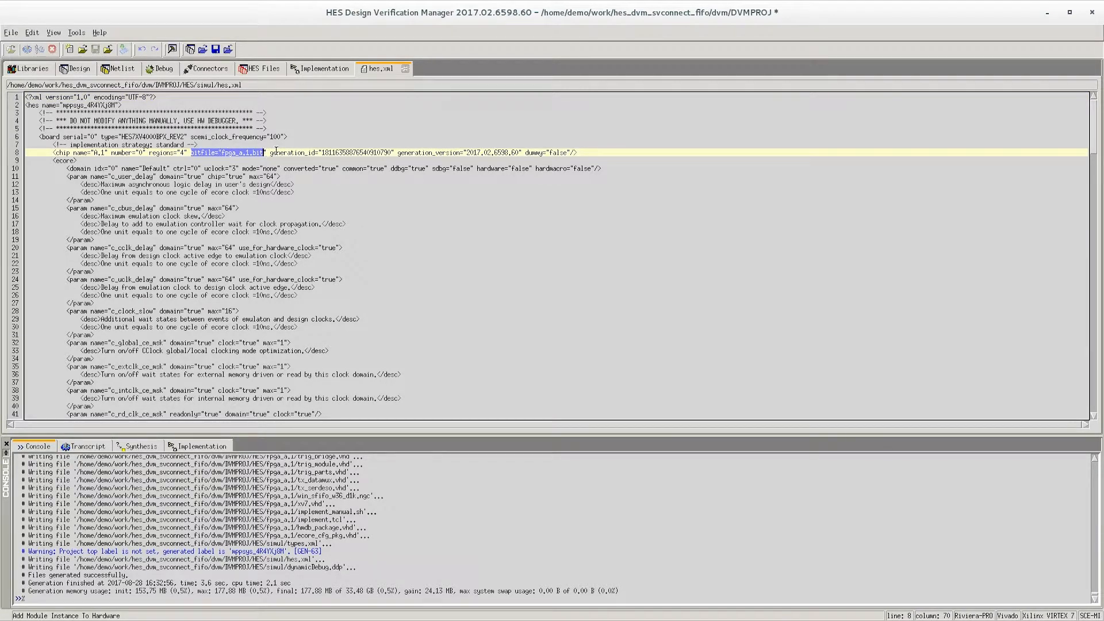
left_click(405, 69)
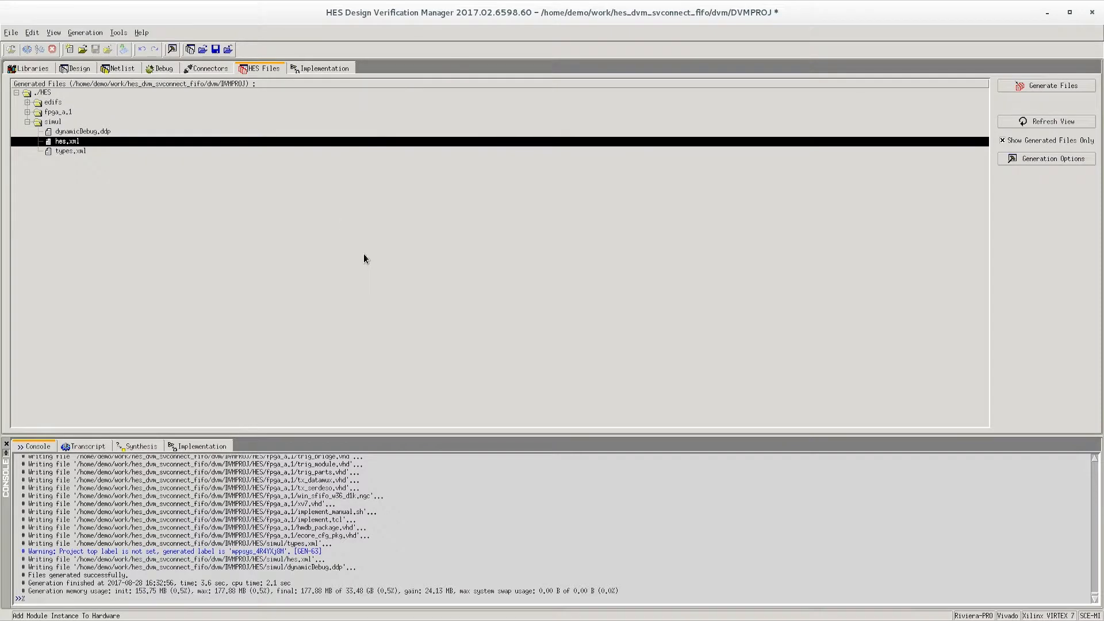
- Run the full Vivado implementation flow through Configure for chip A.1 and save the project
left_click(325, 69)
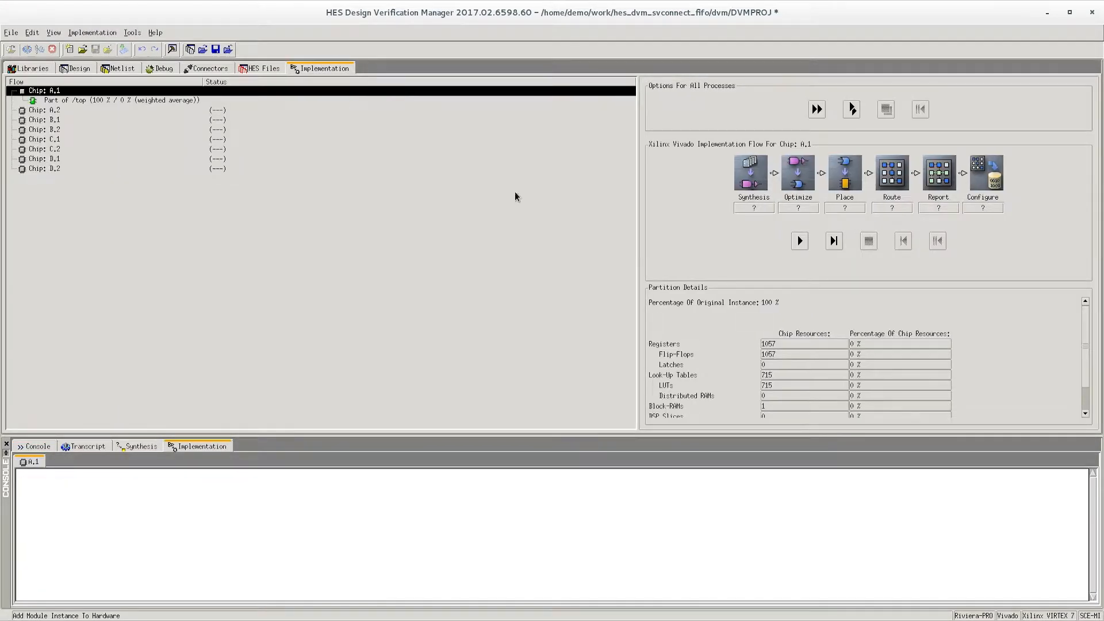
left_click(852, 110)
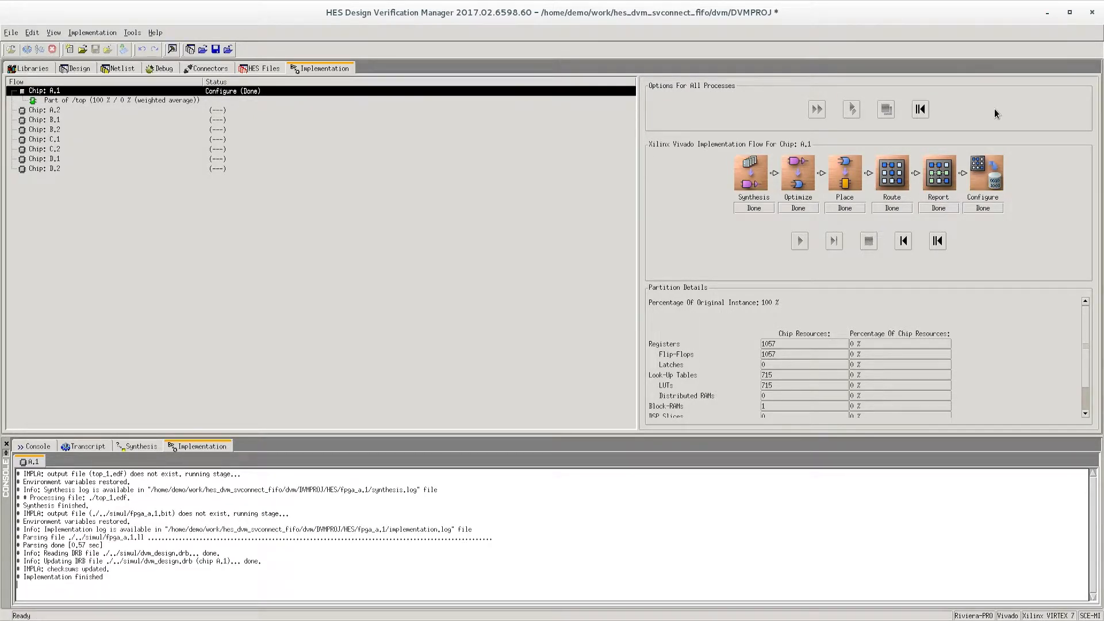
left_click(11, 32)
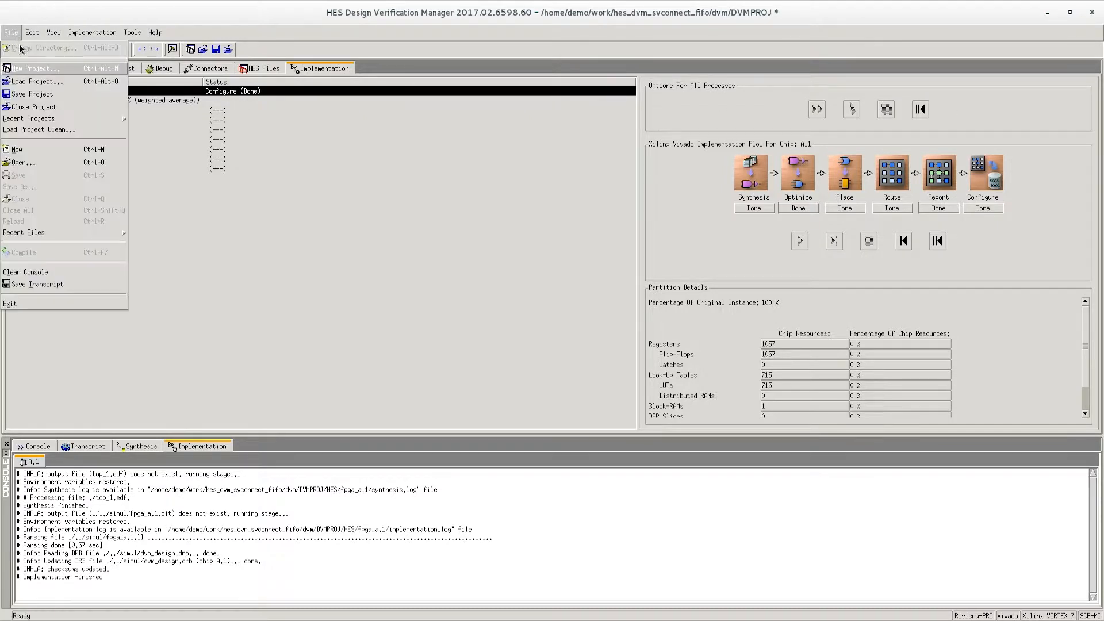
left_click(44, 93)
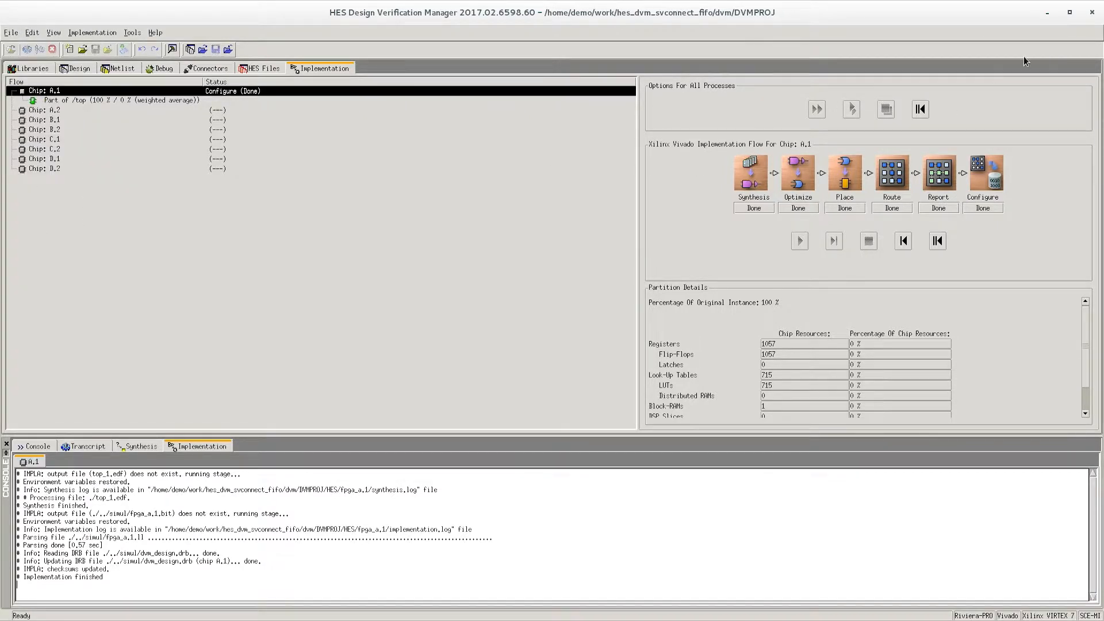
- Exit HES Design Verification Manager and clear the terminal
left_click(1092, 12)
left_click(523, 371)
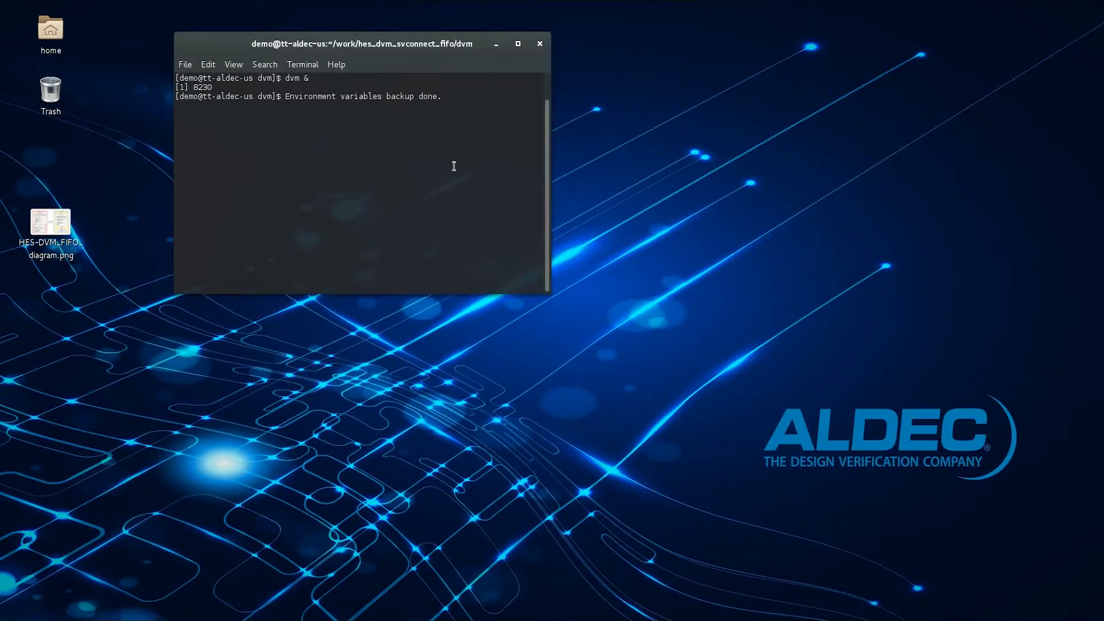
key("Return")
type("clear")
key("Return")
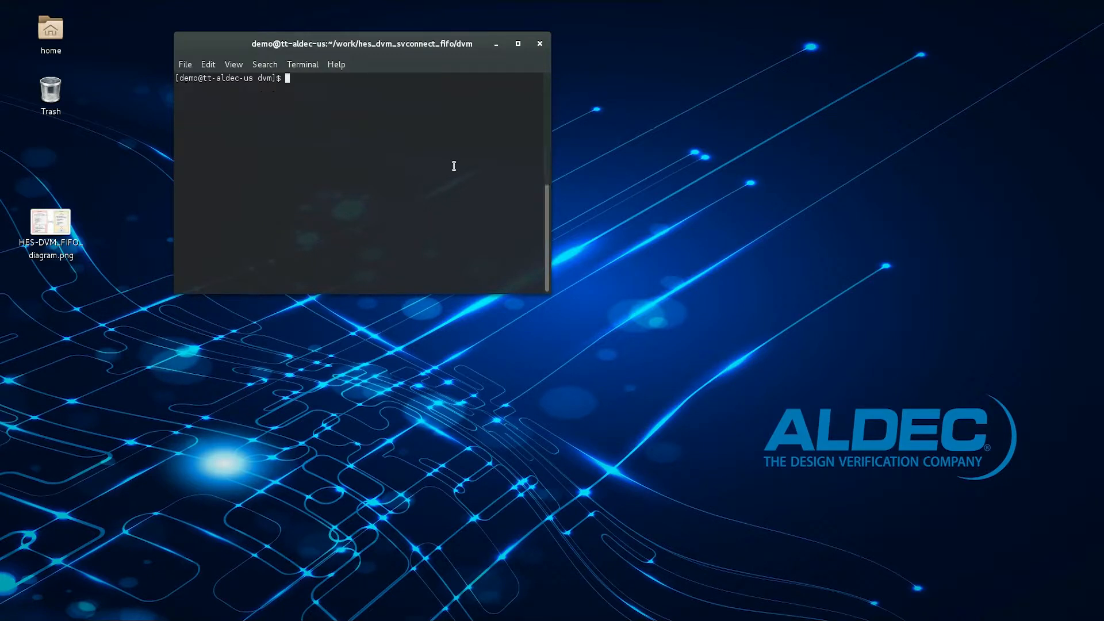
- Launch HW Debugger from the terminal with the hwdebugger command
left_click(637, 62)
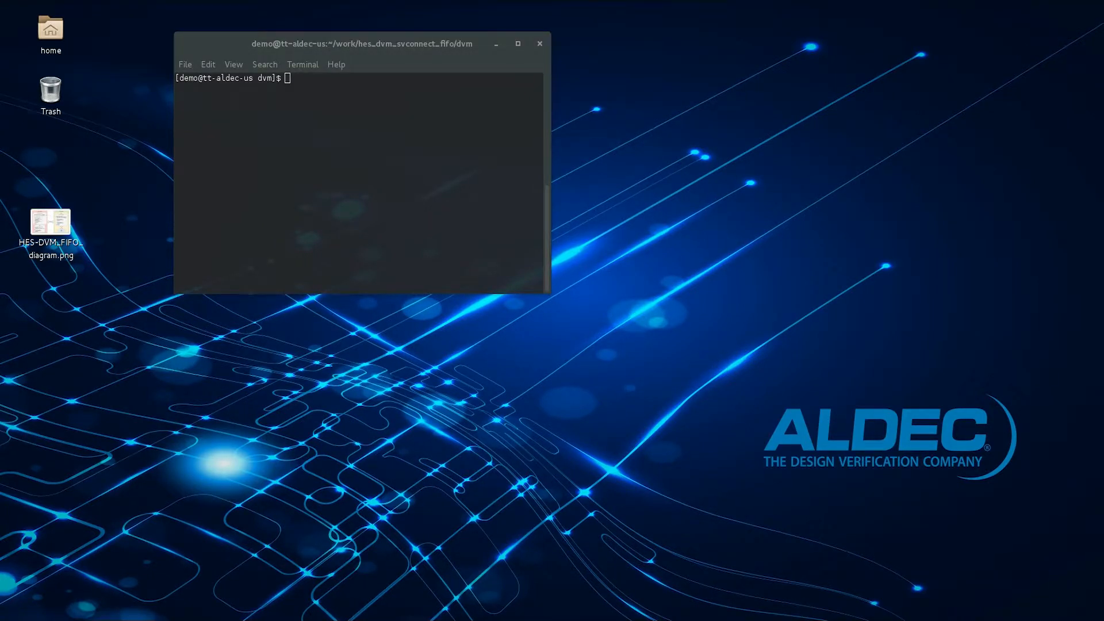
left_click(429, 142)
type("hwdebugger")
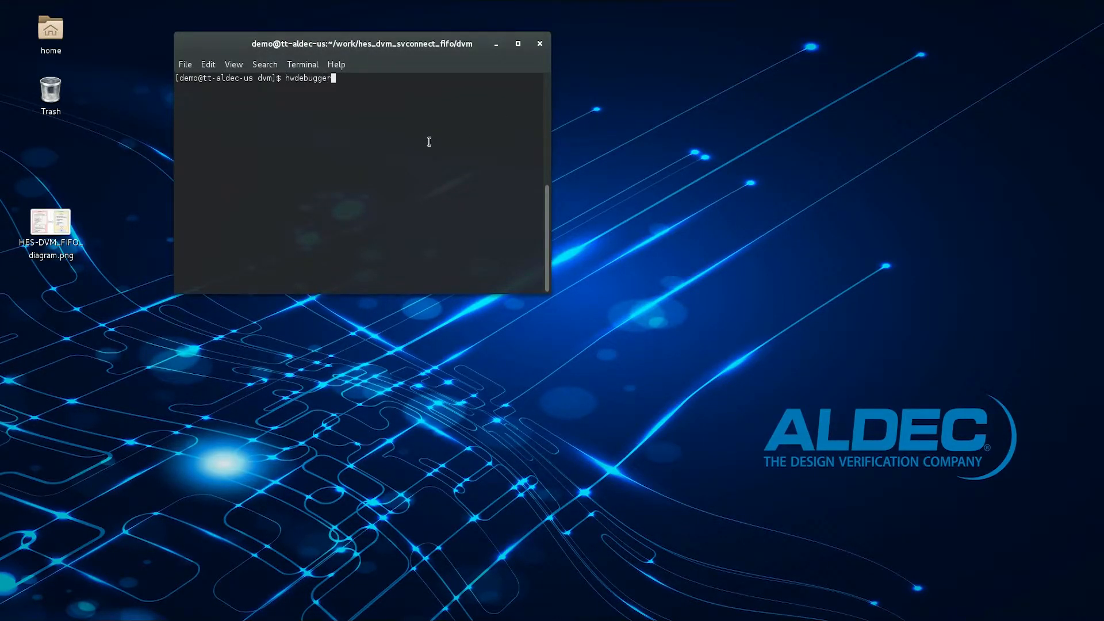
key("Return")
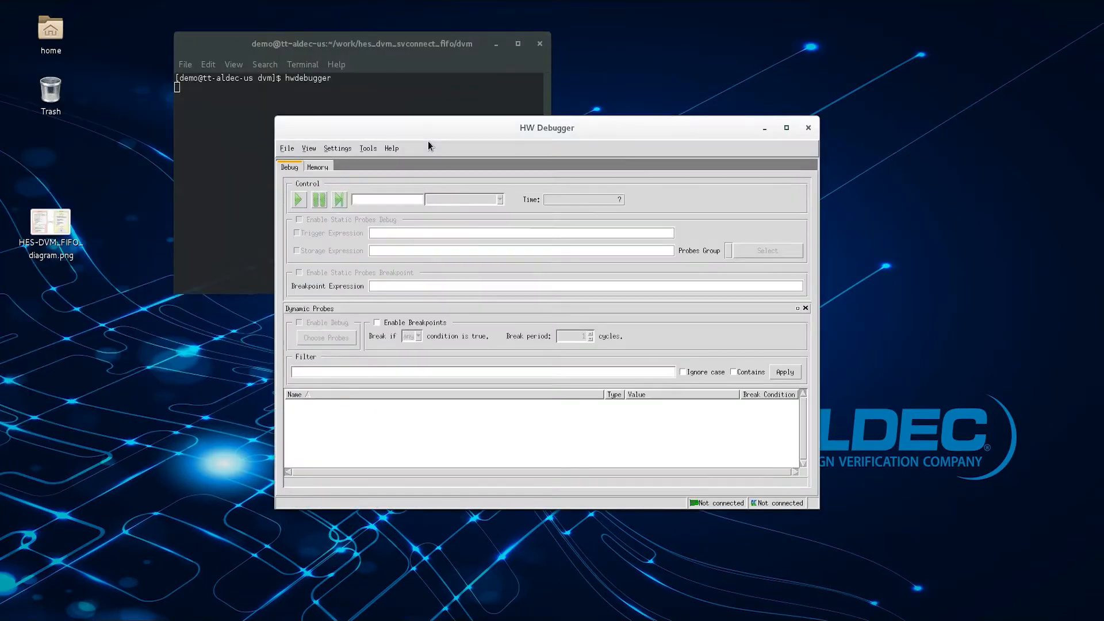
- Load the SCE-MI project file hes.xml from the DVMPROJ/HES/simul folder
left_click(287, 149)
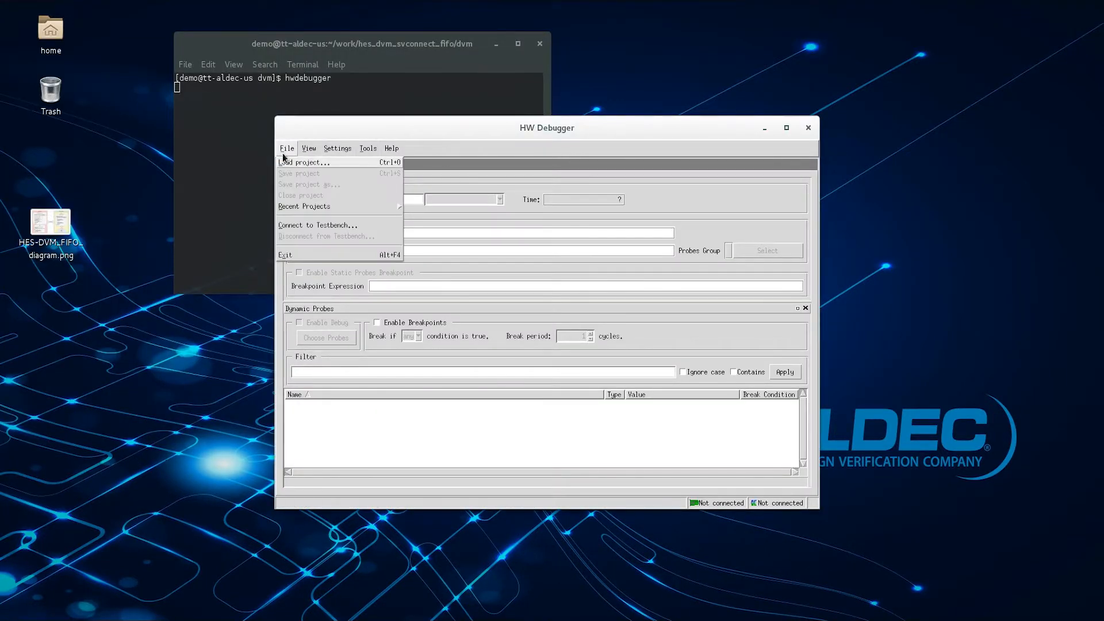
left_click(297, 161)
double_click(443, 314)
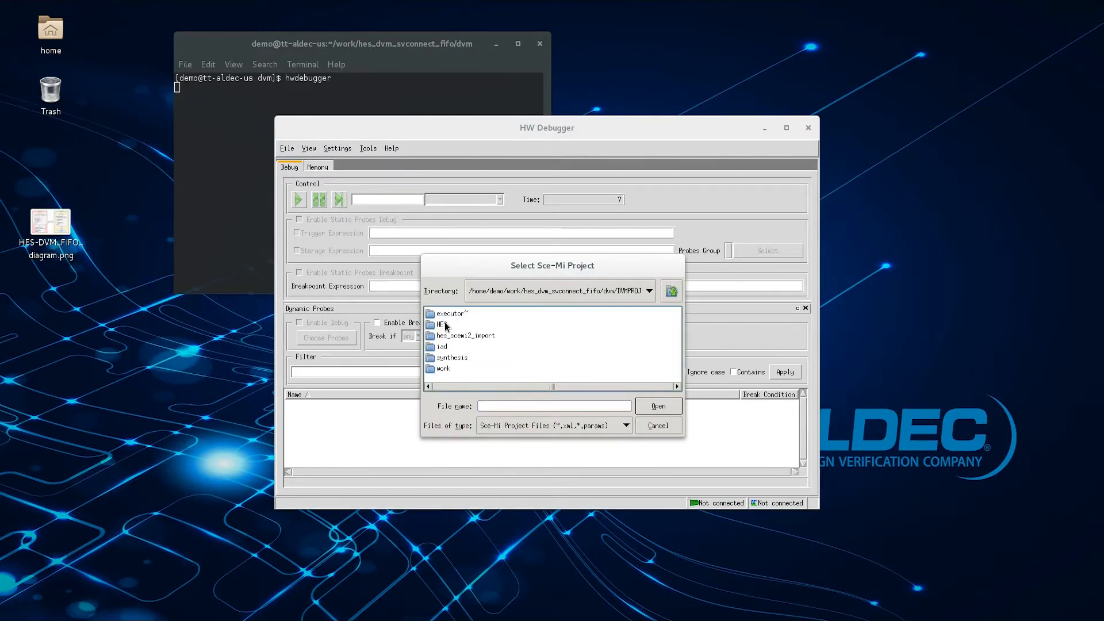
double_click(444, 324)
double_click(445, 335)
left_click(448, 324)
left_click(693, 406)
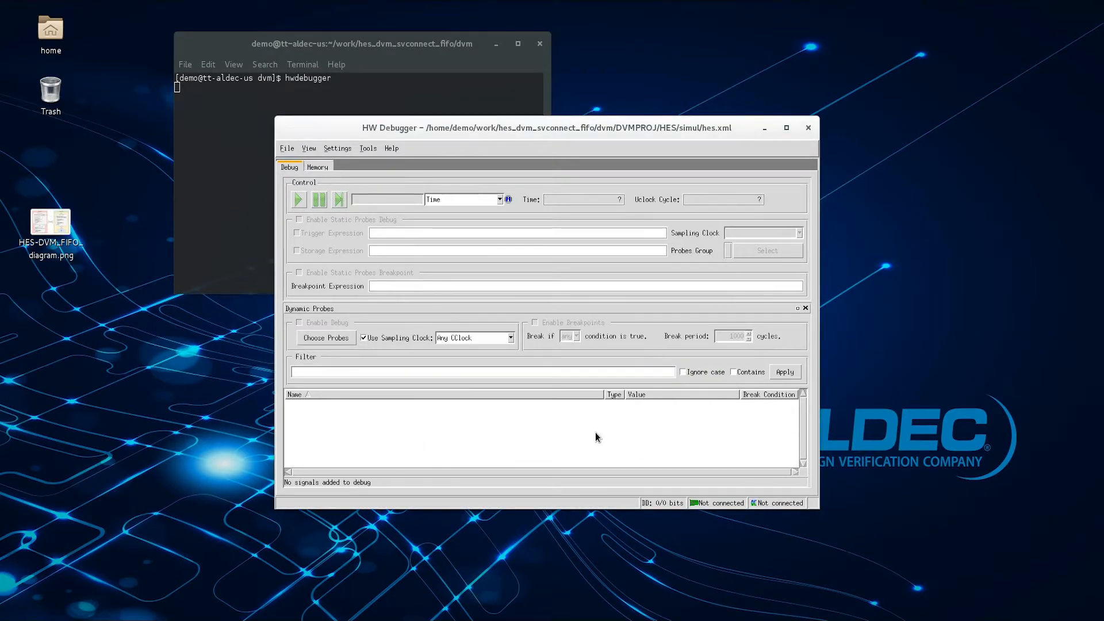
- Start choosing dynamic probes and add all signals of the dut fifo instance under top
left_click(326, 338)
double_click(277, 54)
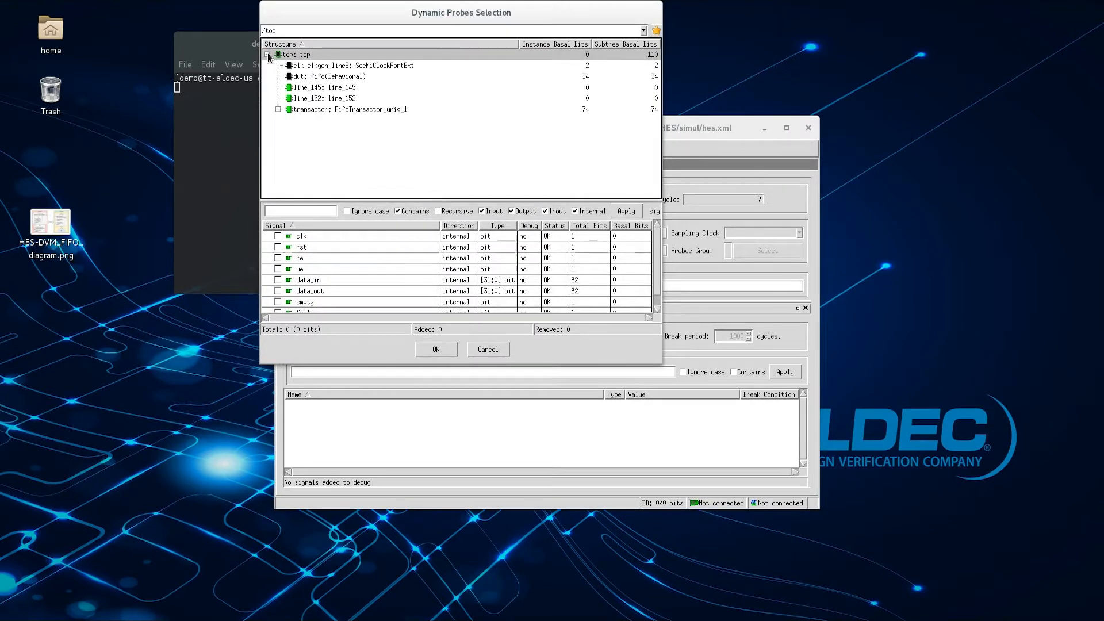
left_click(343, 77)
right_click(350, 273)
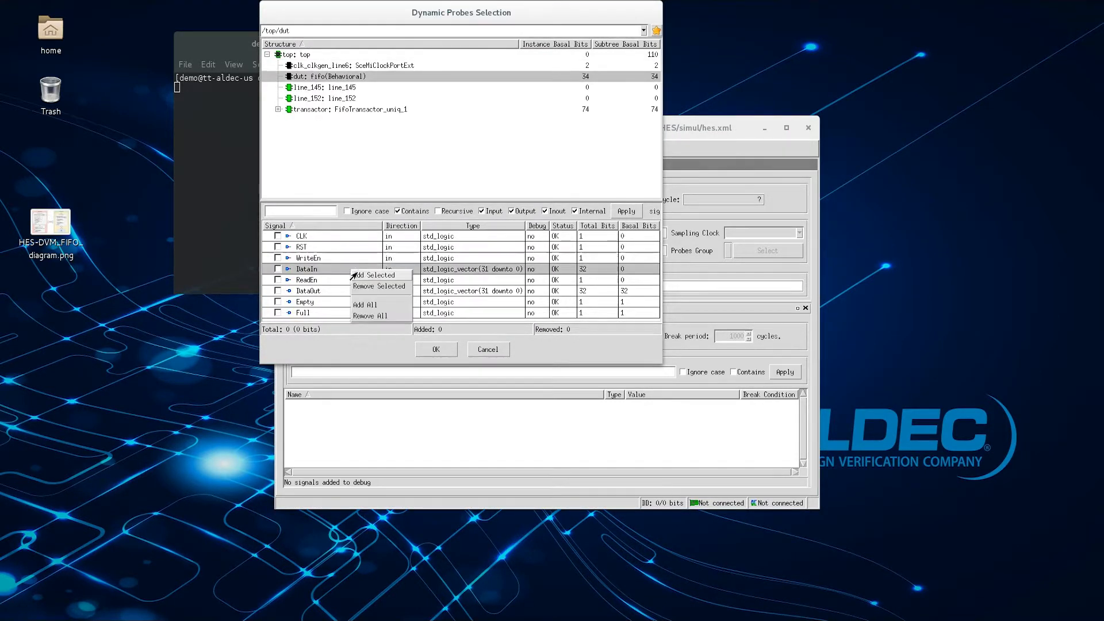
left_click(368, 301)
- Add all signals of the transactor instance to the dynamic probes
left_click(339, 110)
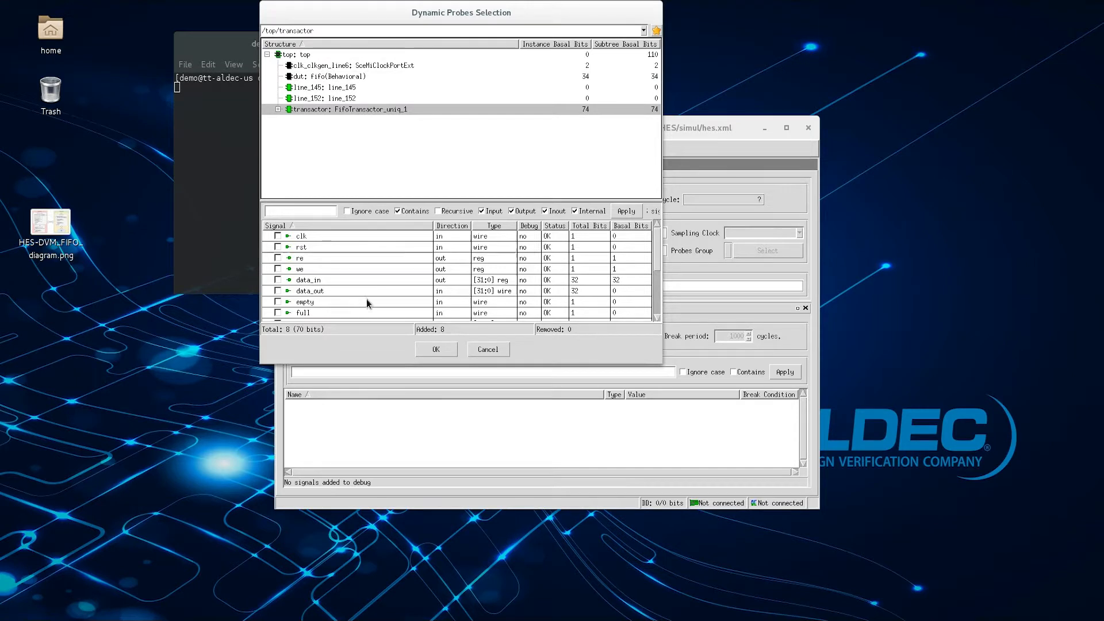
right_click(369, 280)
left_click(391, 315)
- Add all signals of the top instance to the dynamic probes and accept the probe selection
left_click(334, 54)
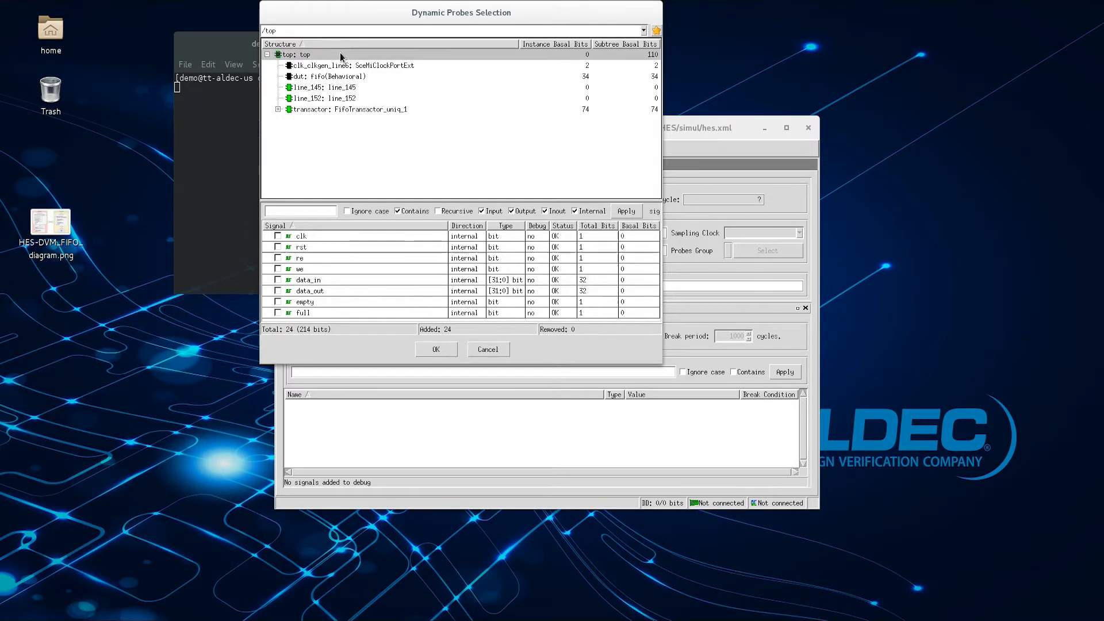
right_click(335, 55)
key("Escape")
right_click(358, 269)
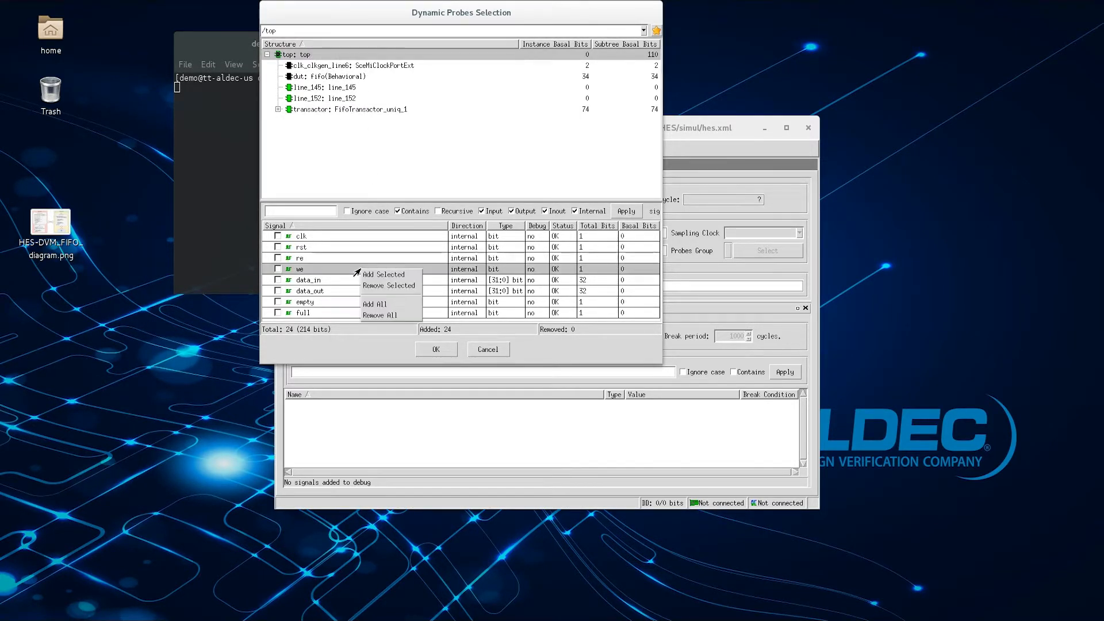
left_click(377, 302)
left_click(426, 348)
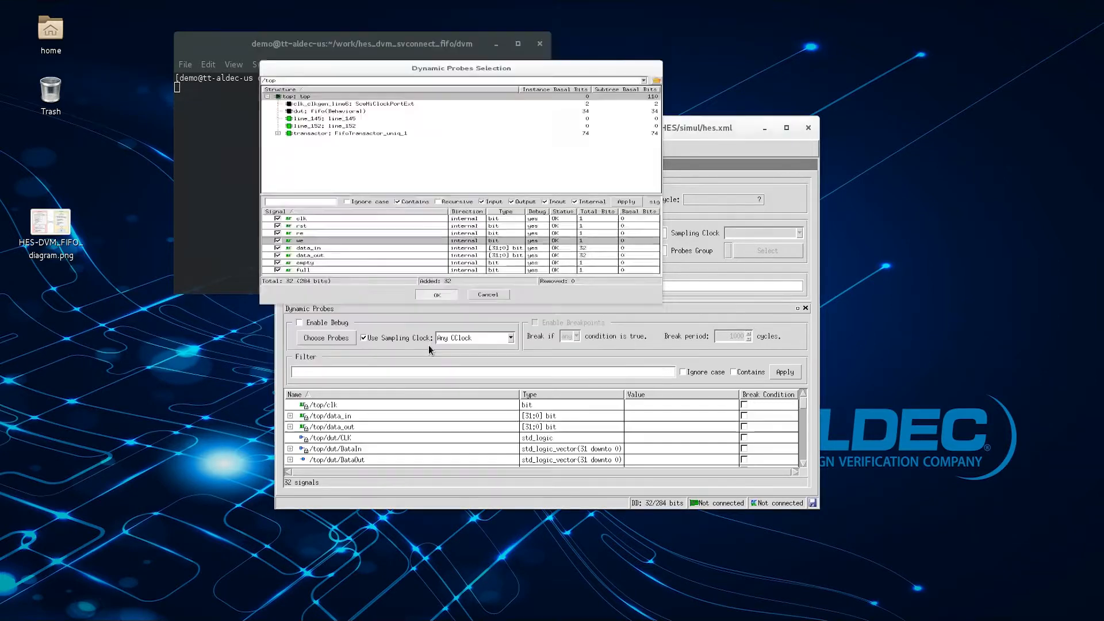
- Save the debugger project with dynamic probe debugging enabled and close HW Debugger
left_click(297, 152)
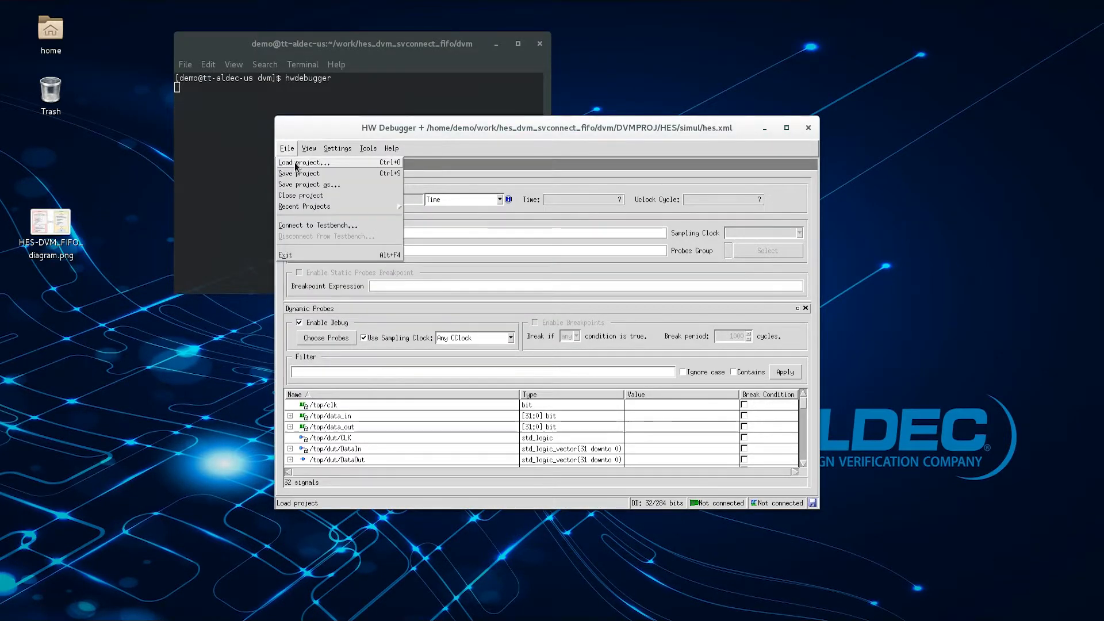
left_click(305, 173)
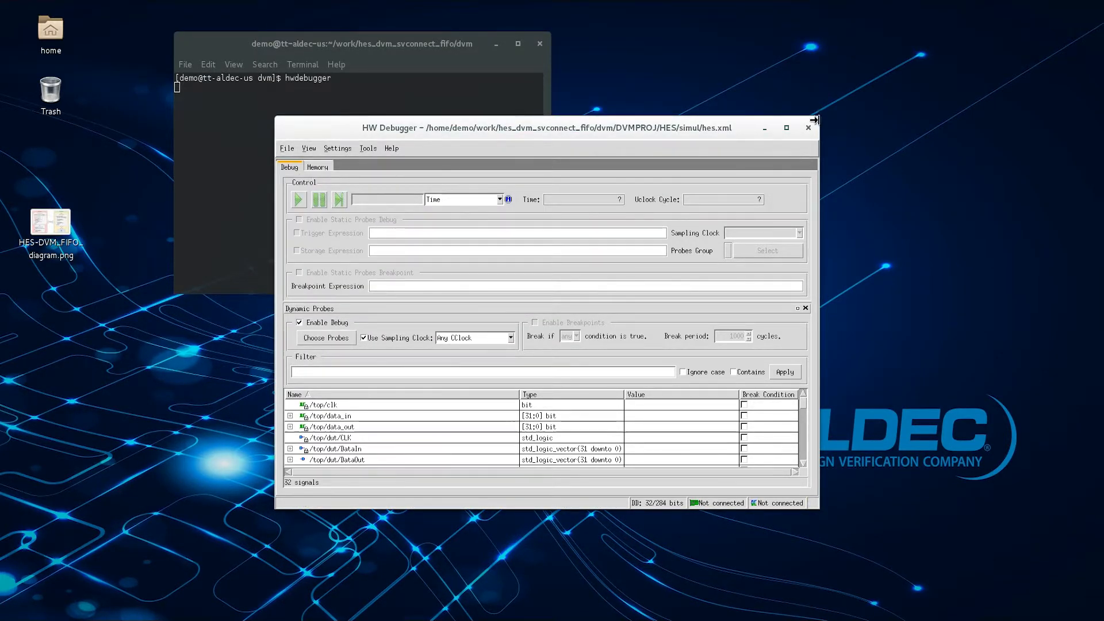
key("alt+F4")
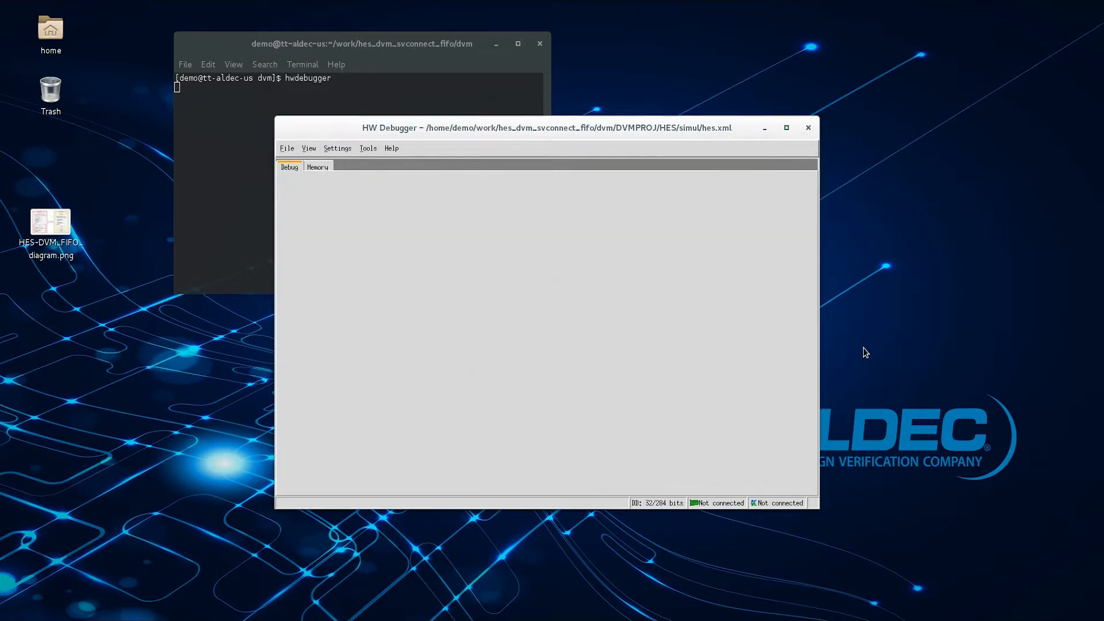
- Clear the terminal and launch Riviera-PRO with the riviera command
type("clear")
key("Return")
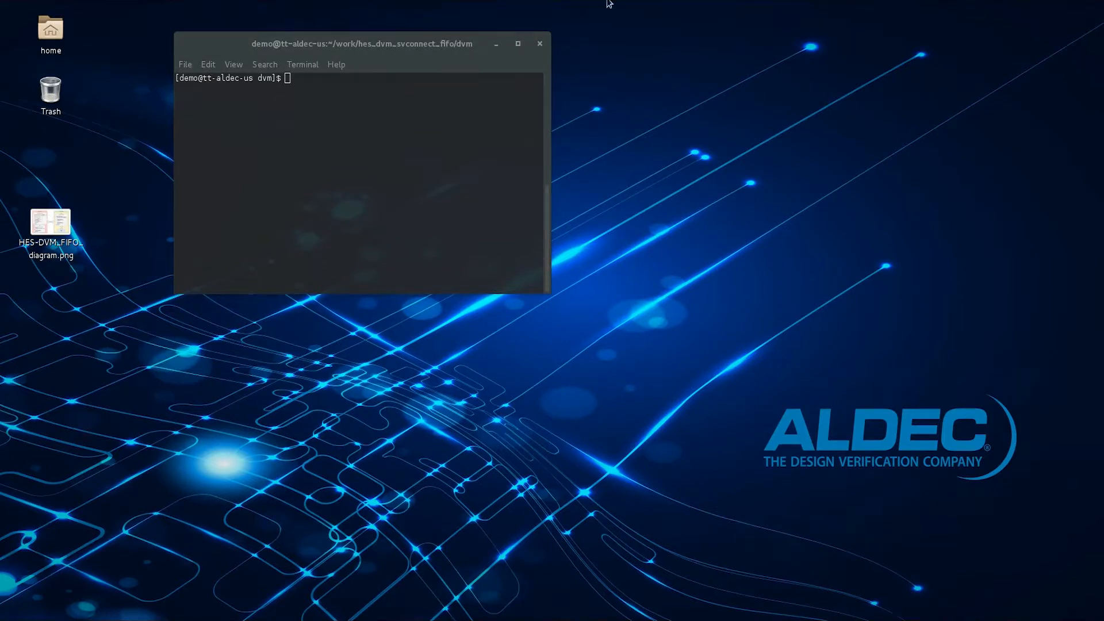
left_click(392, 147)
type("riviera")
key("Return")
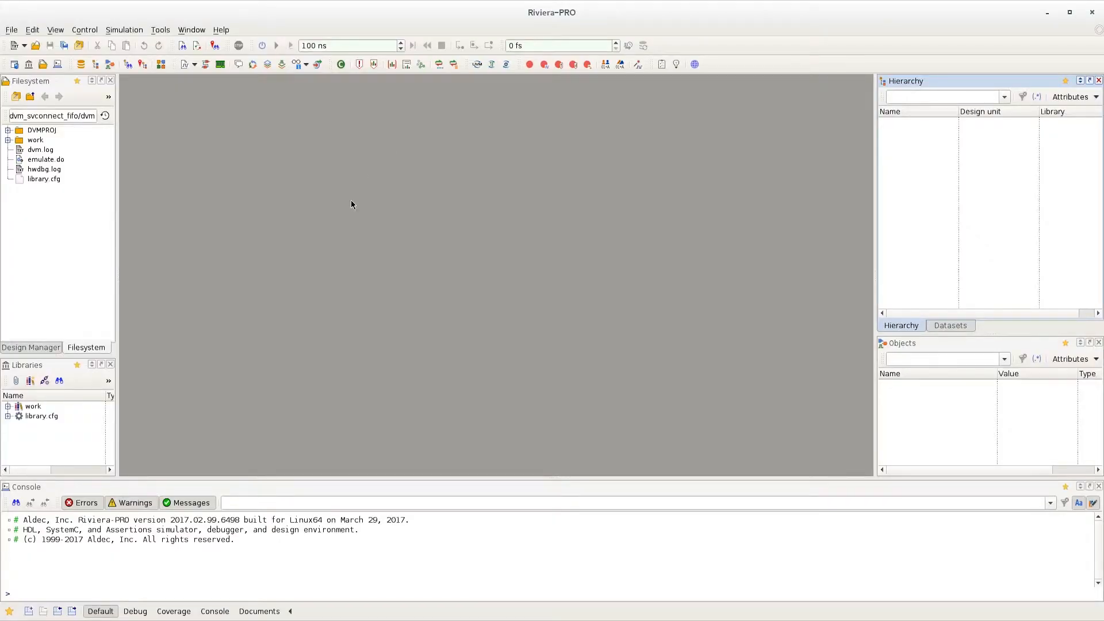
- Expand the work library and show the source of the AxSvSync module from its beginning
left_click(9, 408)
left_click(50, 426)
right_click(89, 430)
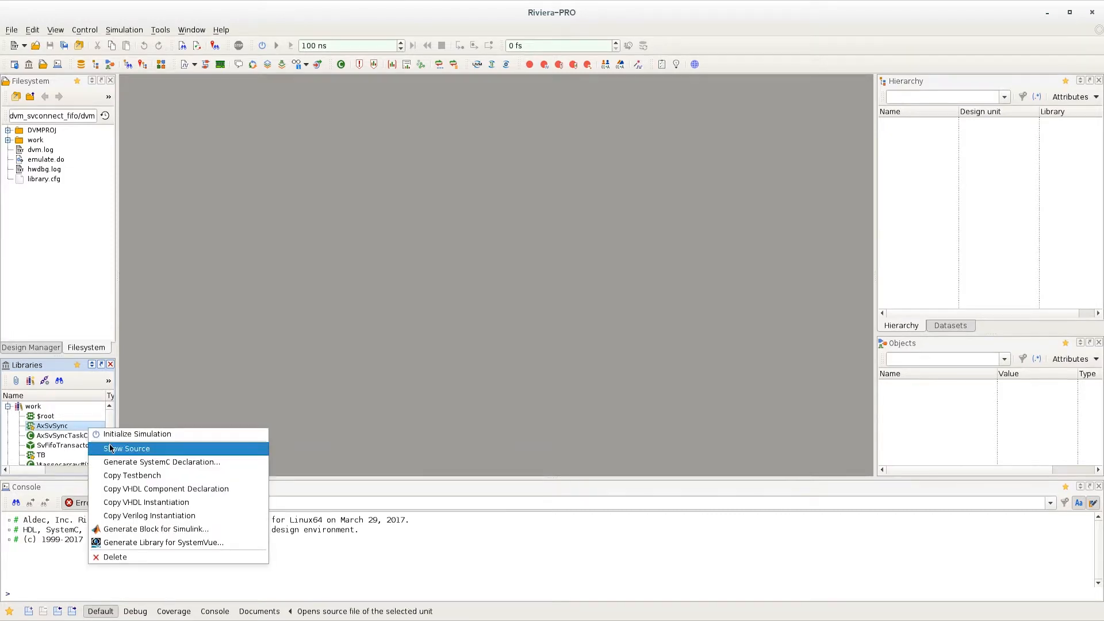
left_click(115, 444)
scroll(452, 374, "up", 15)
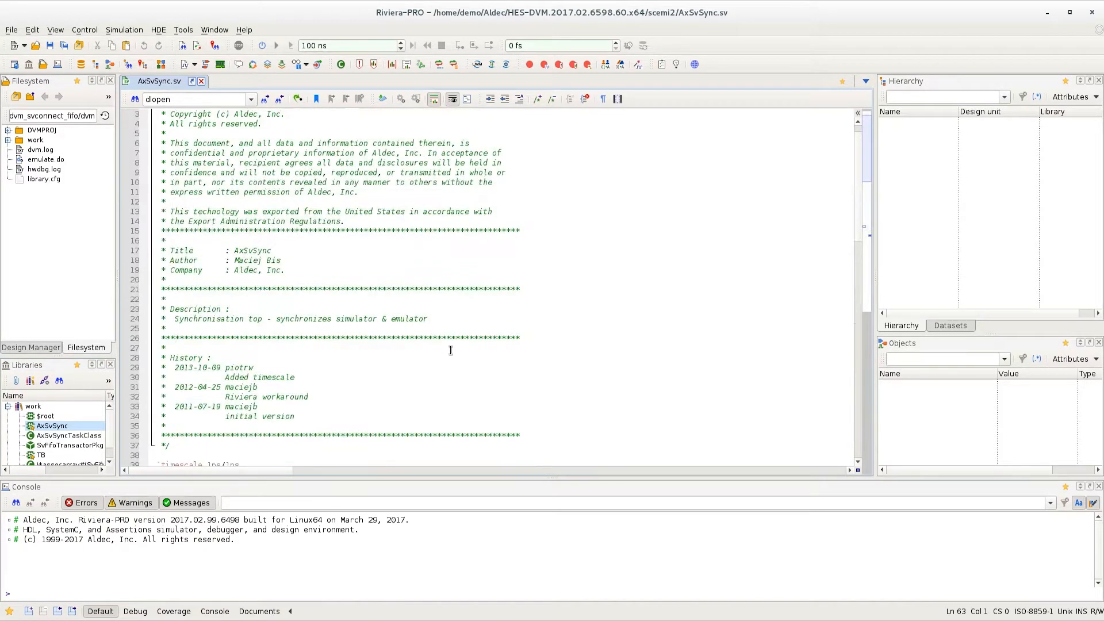
- Highlight the "synchronizes simulator & emulator" text in the AxSvSync description, then clear the selection
left_click(420, 339)
double_click(420, 338)
left_click_drag(277, 340, 482, 338)
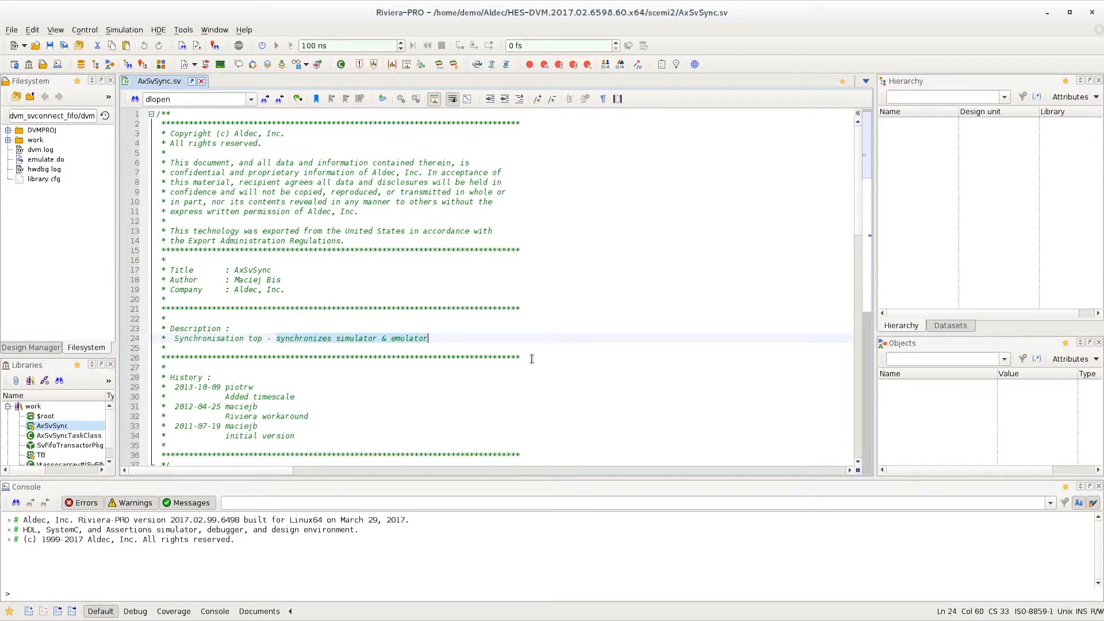
left_click(529, 348)
- Show the source of the TB module and examine write_loop and read_loop with their writeData, readData and $display calls
left_click(74, 458)
right_click(74, 458)
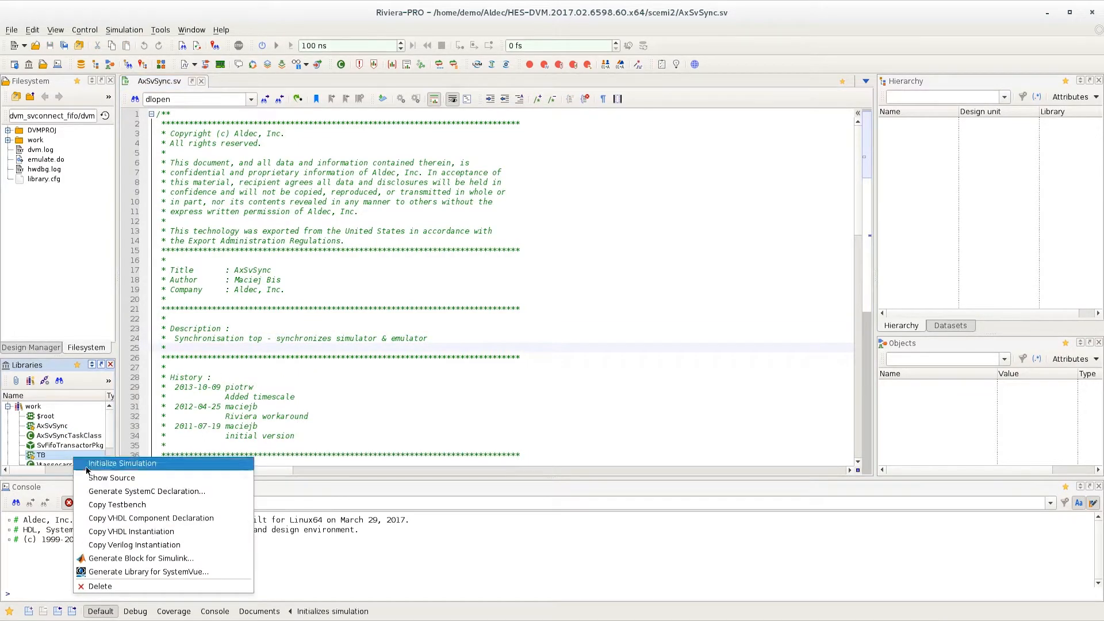
left_click(107, 486)
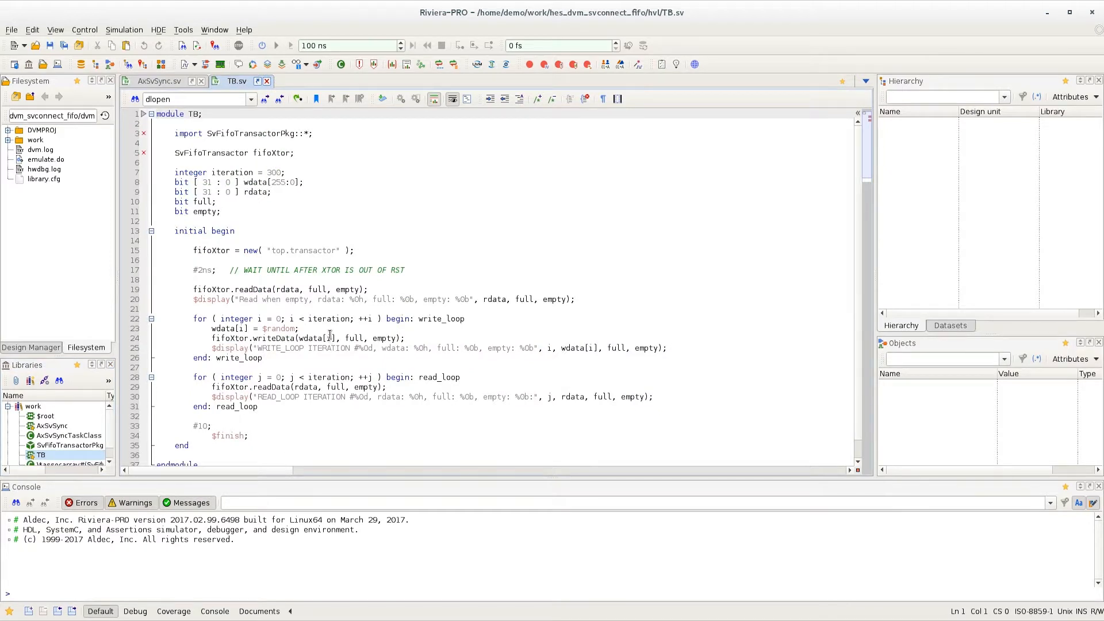
double_click(427, 319)
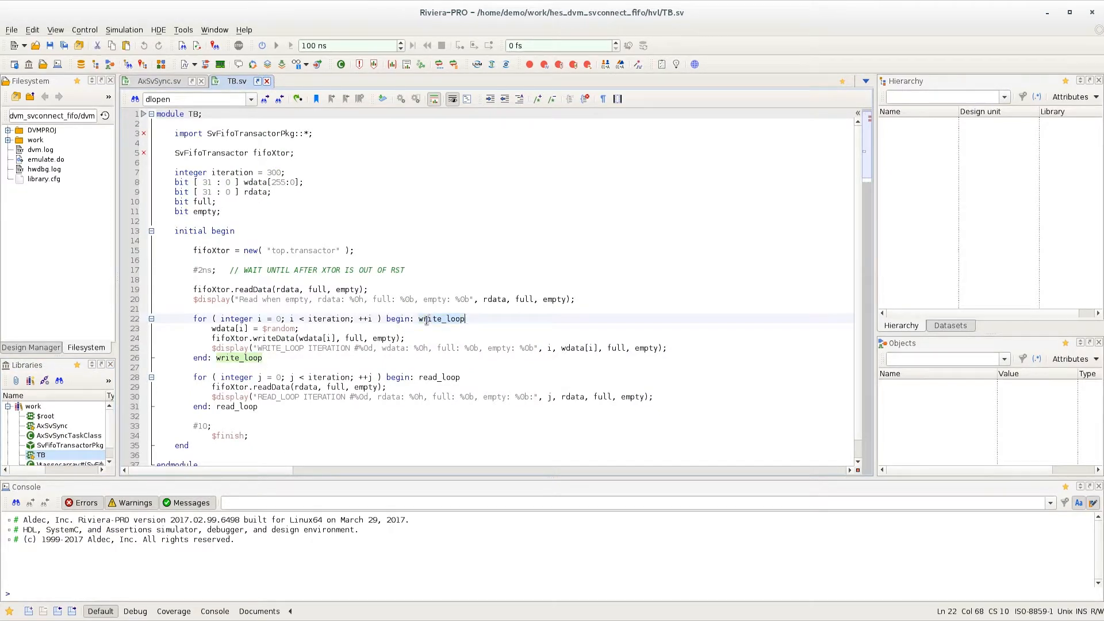
double_click(443, 378)
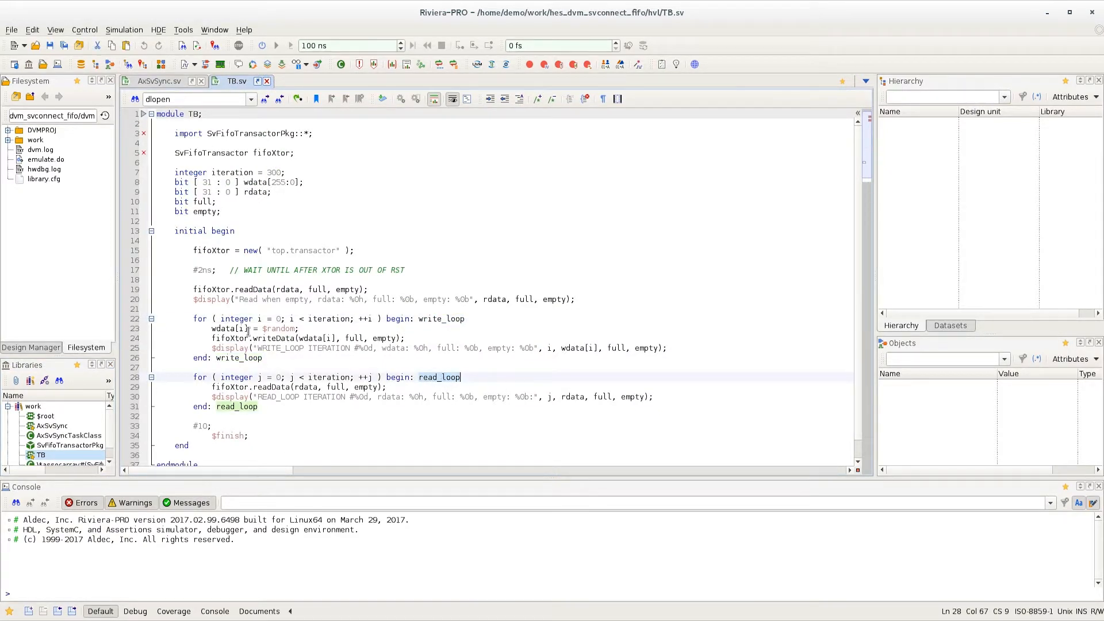
double_click(269, 338)
double_click(274, 388)
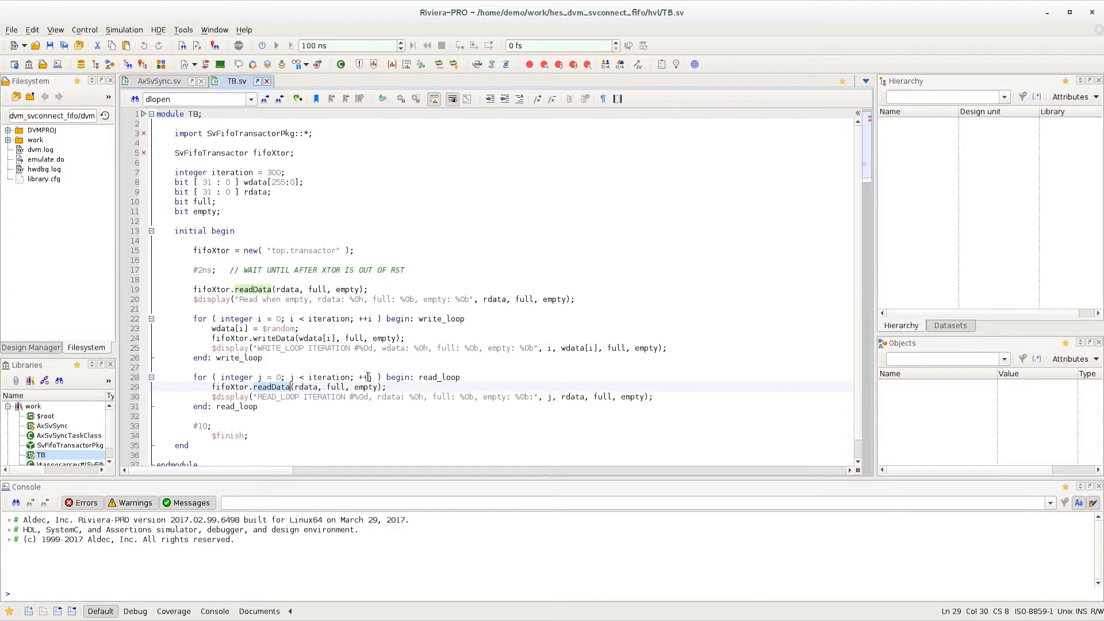
left_click(224, 348)
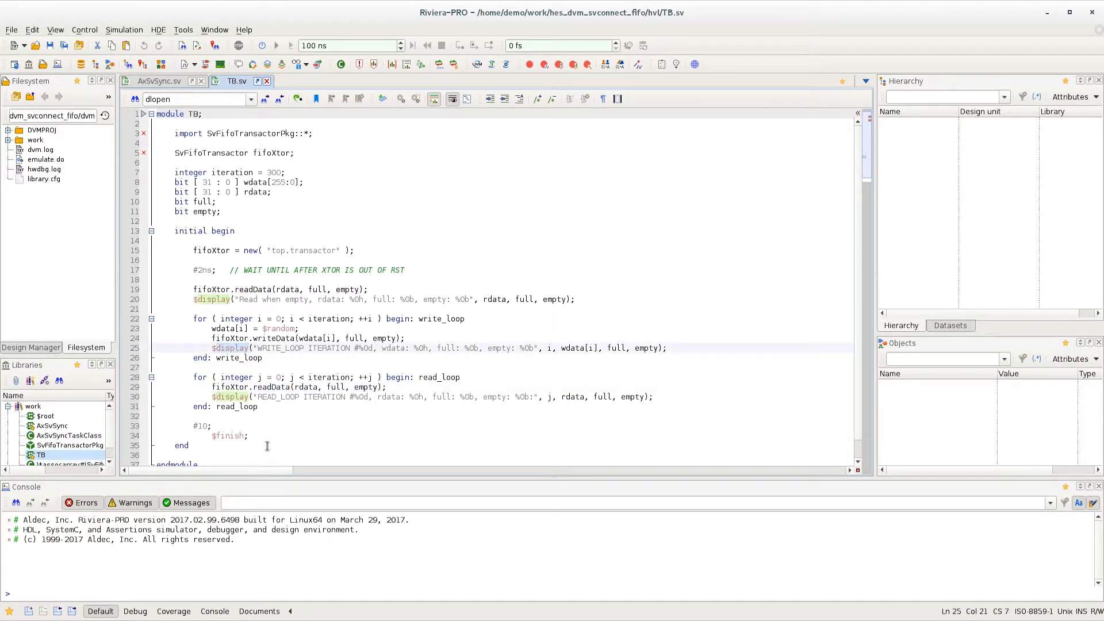
left_click(230, 397)
double_click(230, 397)
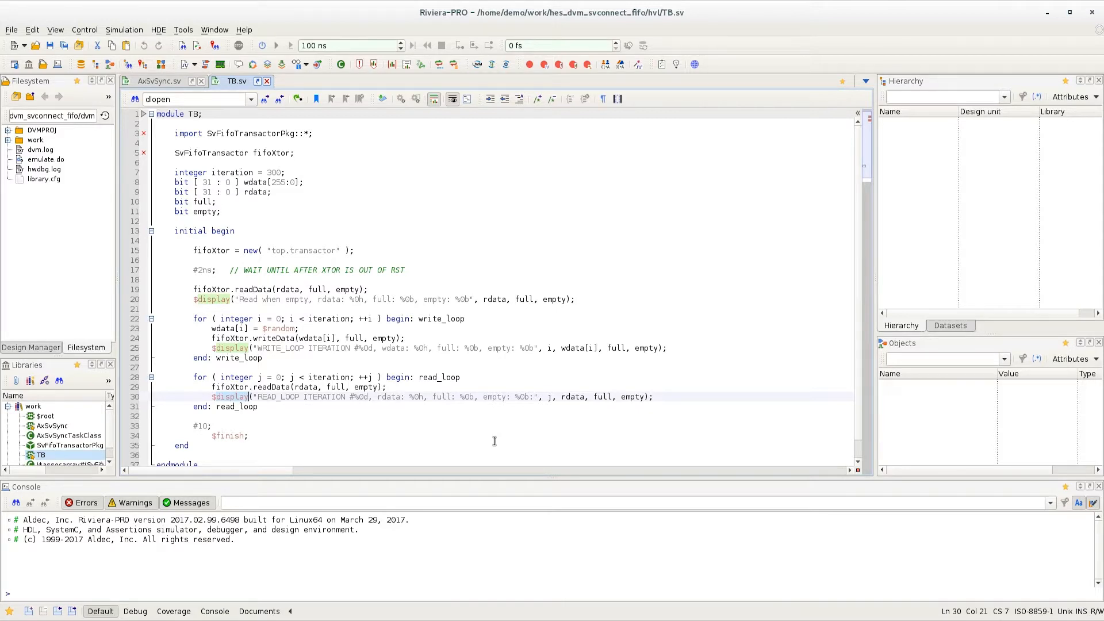
- Open emulate.do, review its vsim top modules, DPI library options and hes.xml parameter file, and execute the macro
double_click(57, 161)
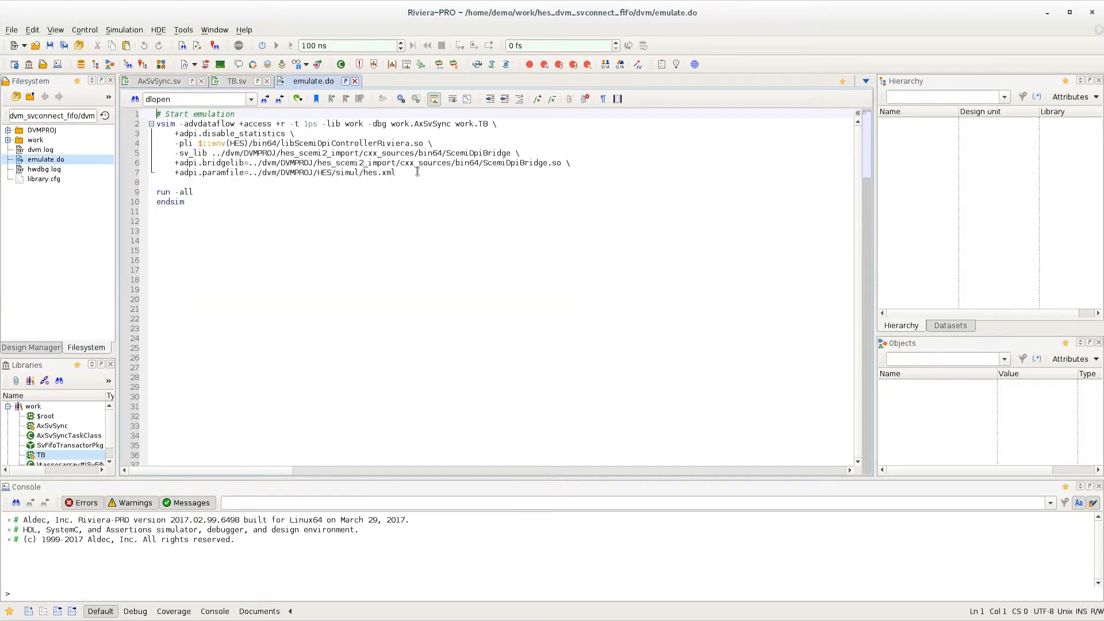
double_click(371, 172)
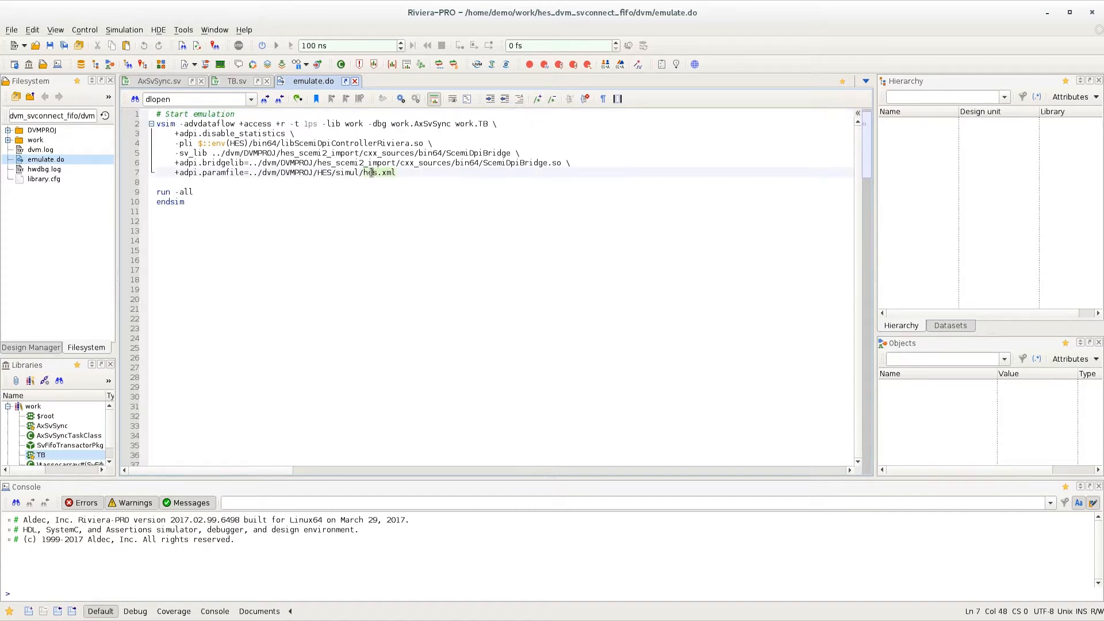
left_click(435, 172)
left_click_drag(391, 124, 489, 125)
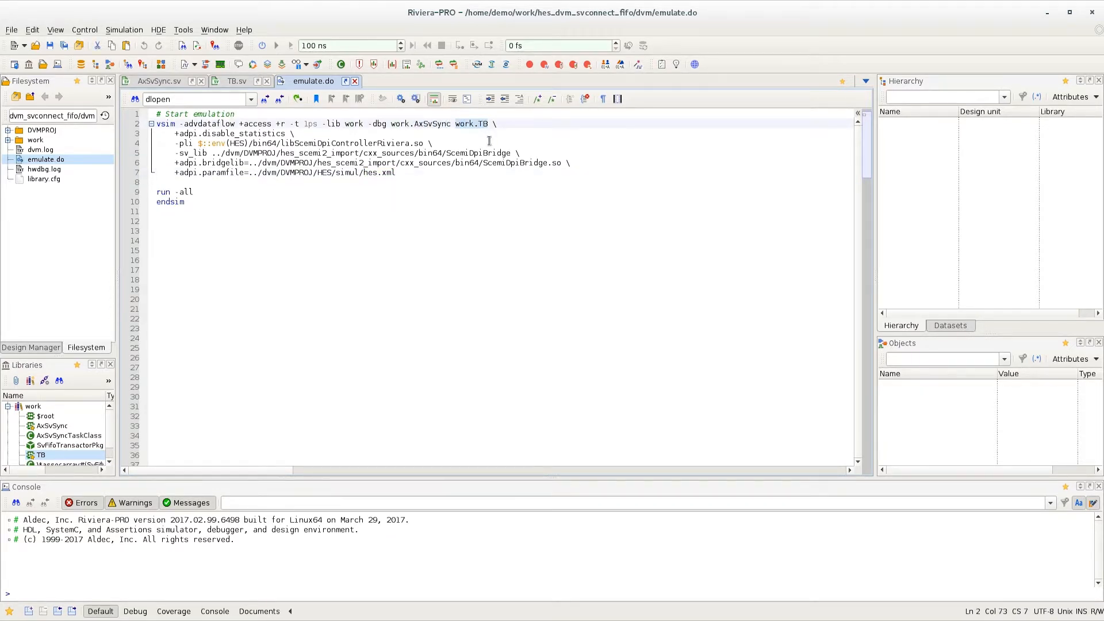
left_click_drag(575, 163, 147, 137)
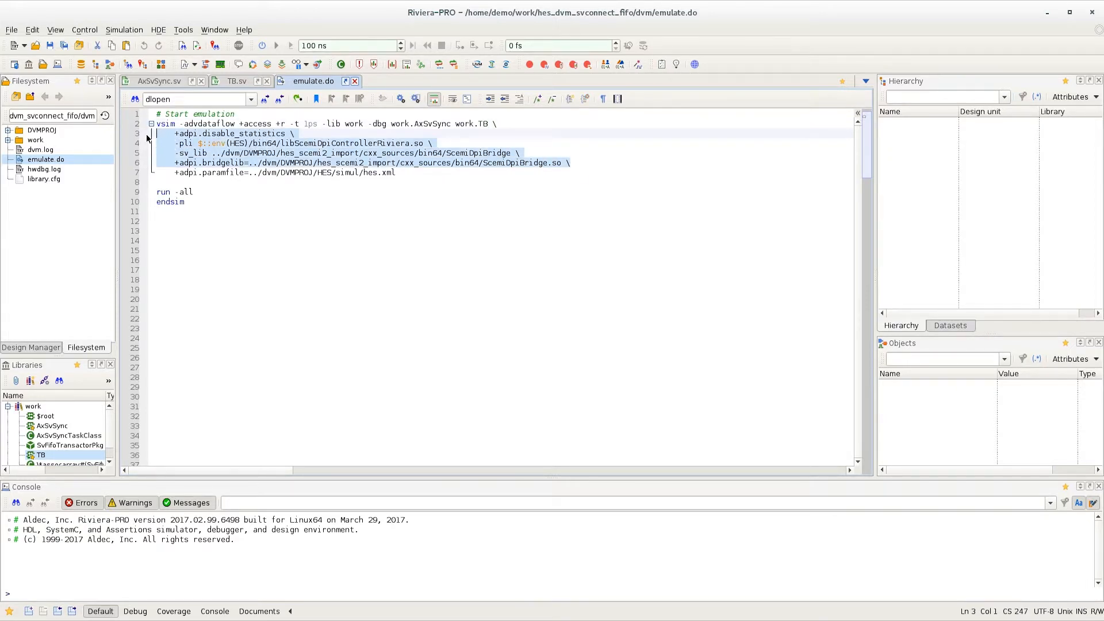
left_click(434, 179)
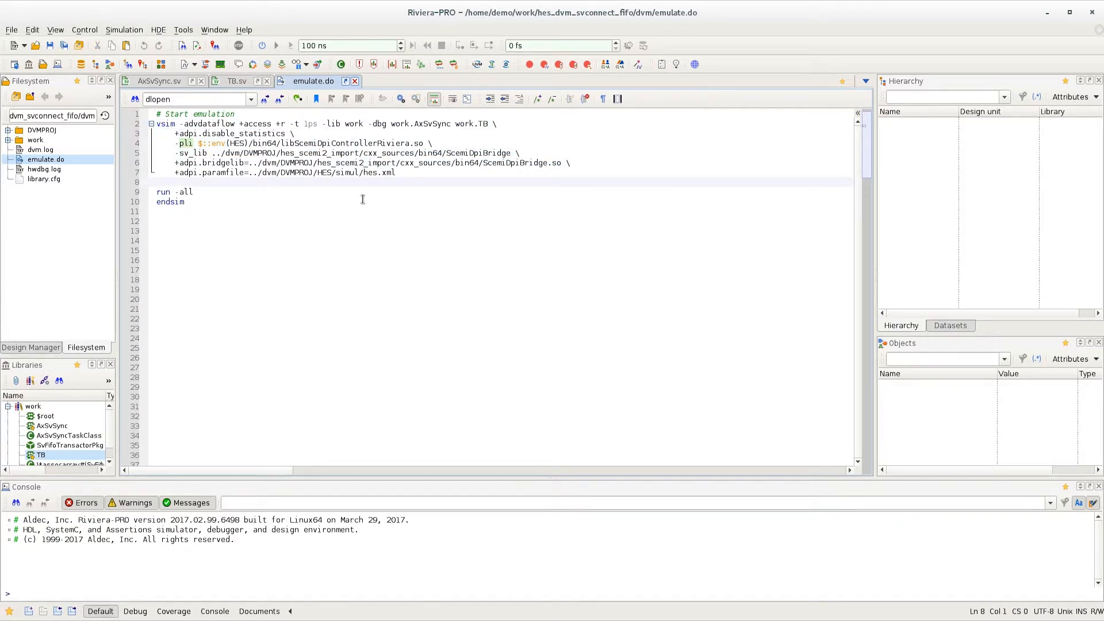
left_click(401, 99)
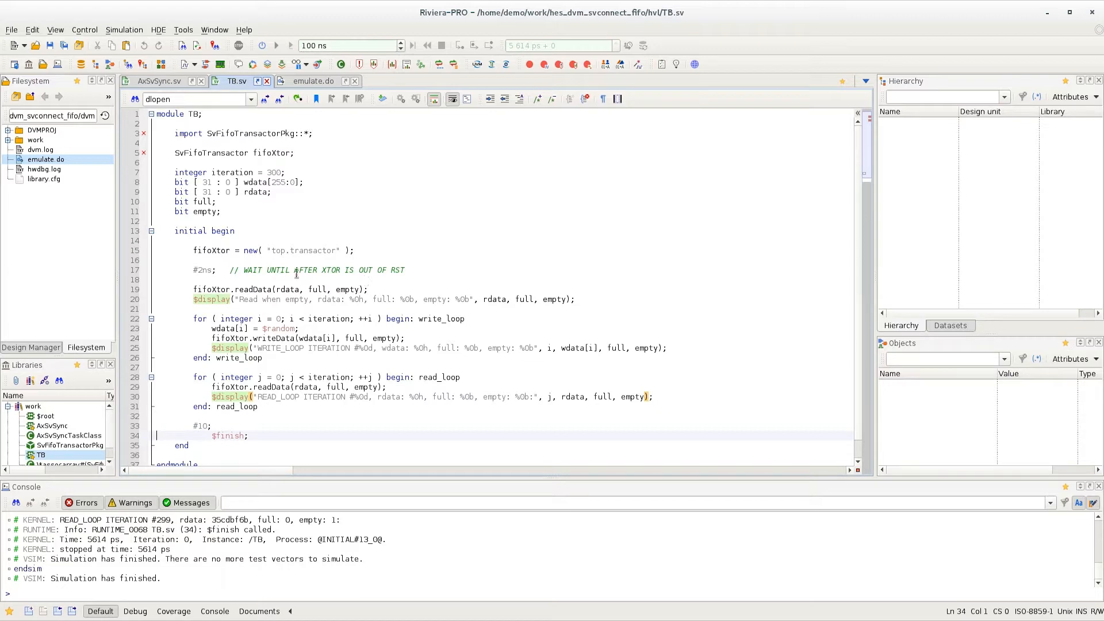
- Open the mppsys dynamic probe database generated by the run and expand the top instance in its design hierarchy
left_click(73, 247)
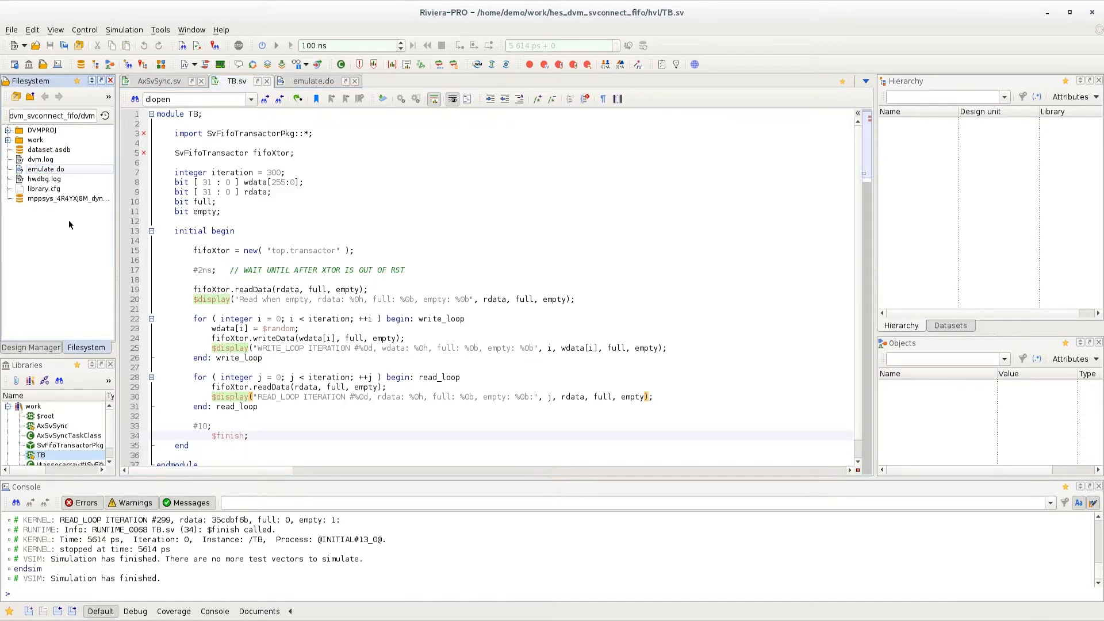
double_click(69, 199)
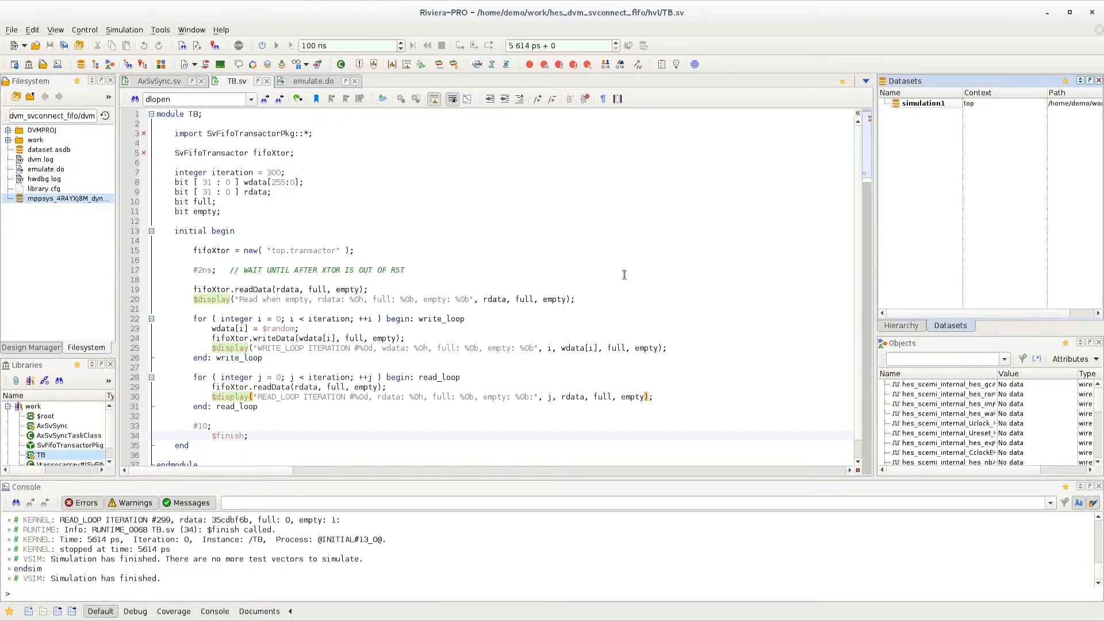
left_click(887, 327)
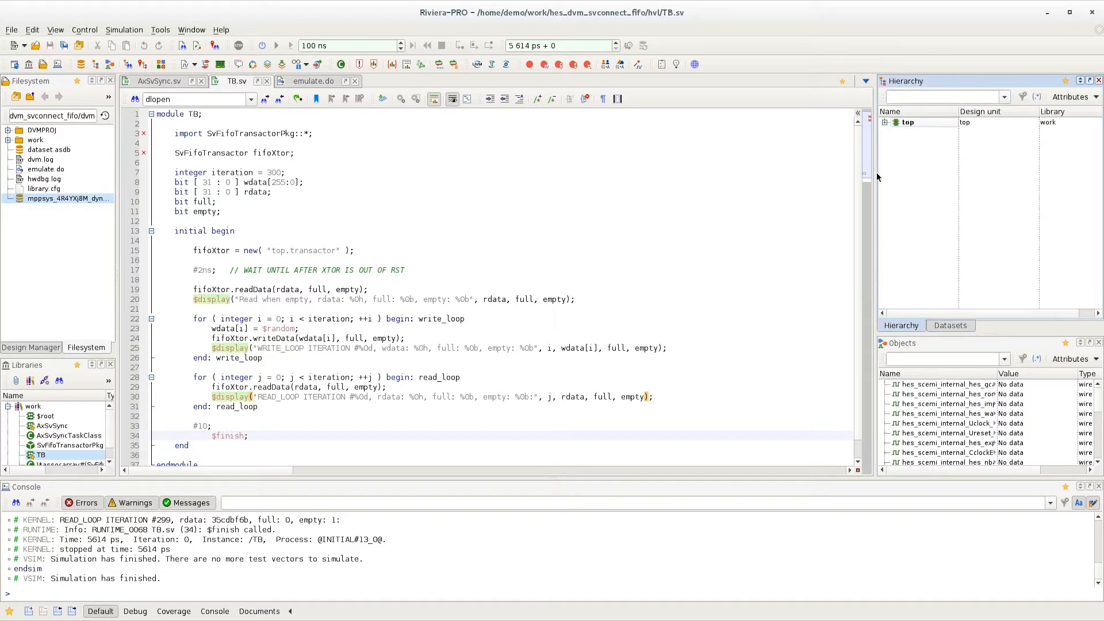
left_click(885, 122)
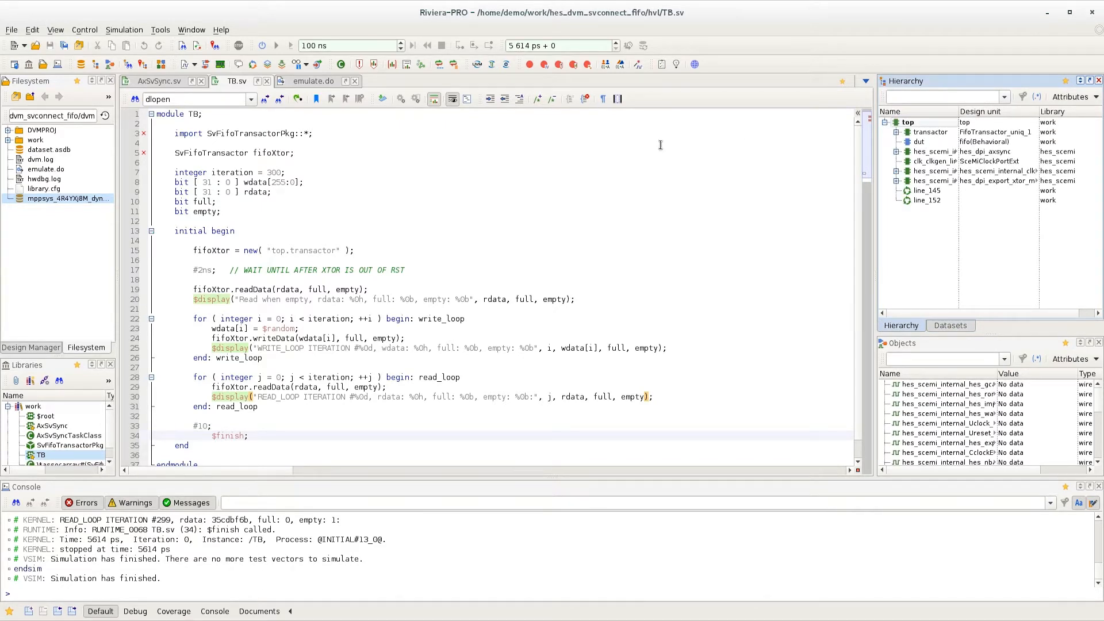
- Create a new waveform and set its displayed time range to 0 fs - 5 614 ns
left_click(185, 64)
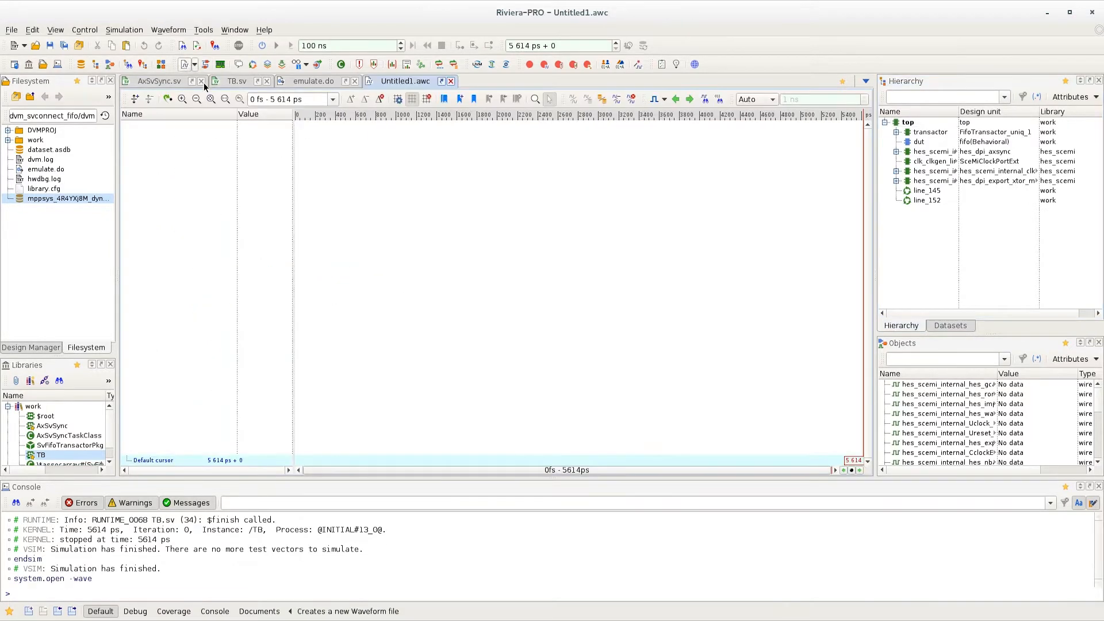
left_click(299, 99)
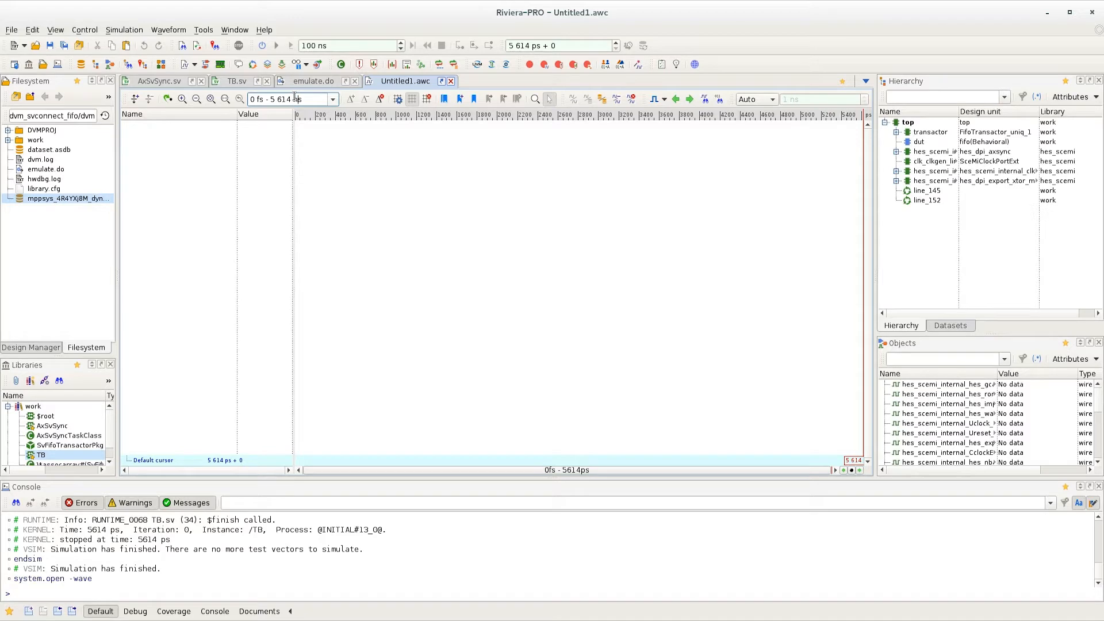
key("Return")
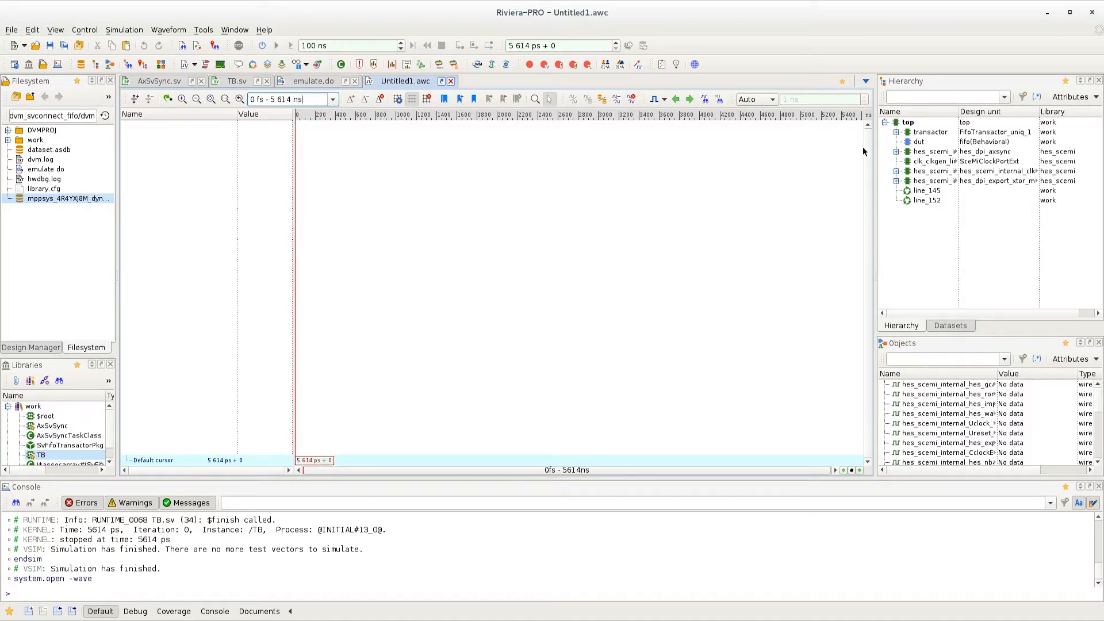
- Add the signals of the top, transactor and dut instances to the waveform
right_click(930, 126)
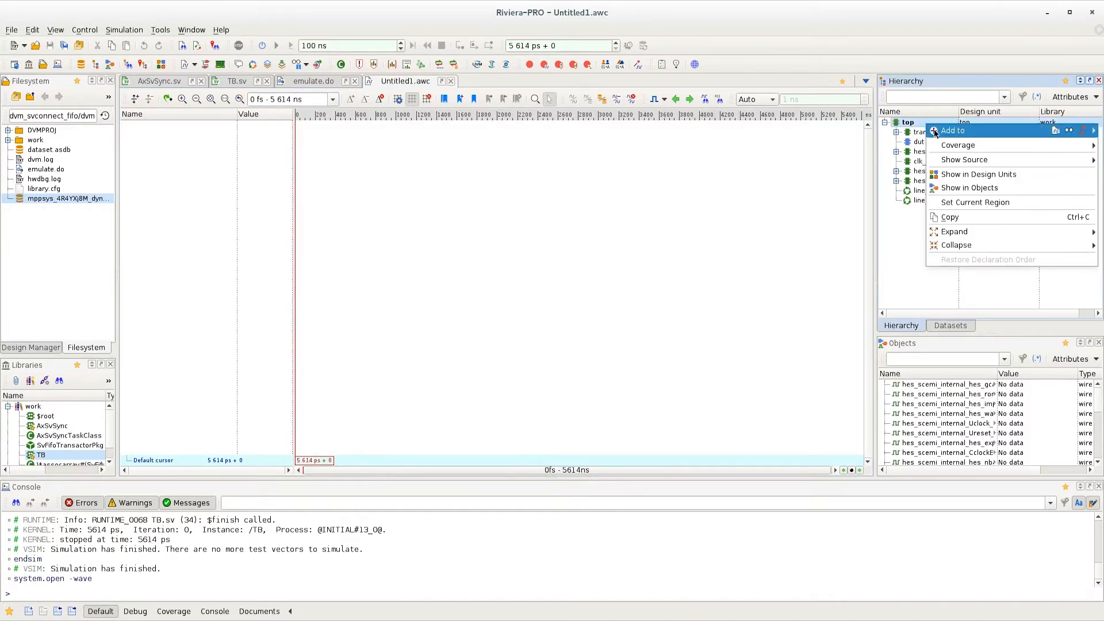
left_click(913, 131)
right_click(914, 134)
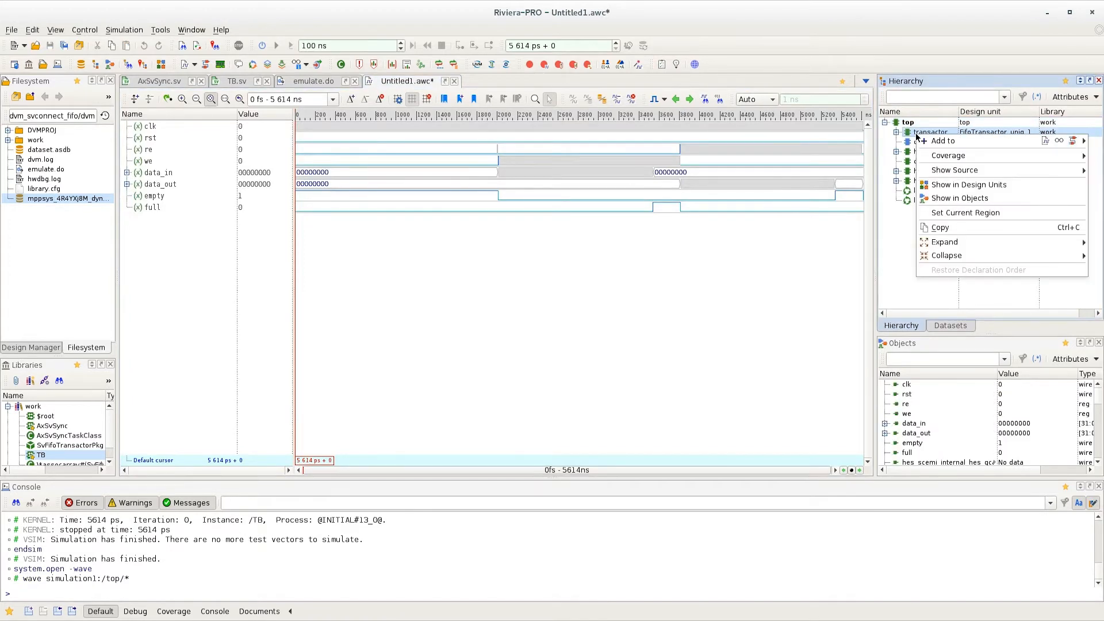
left_click(901, 143)
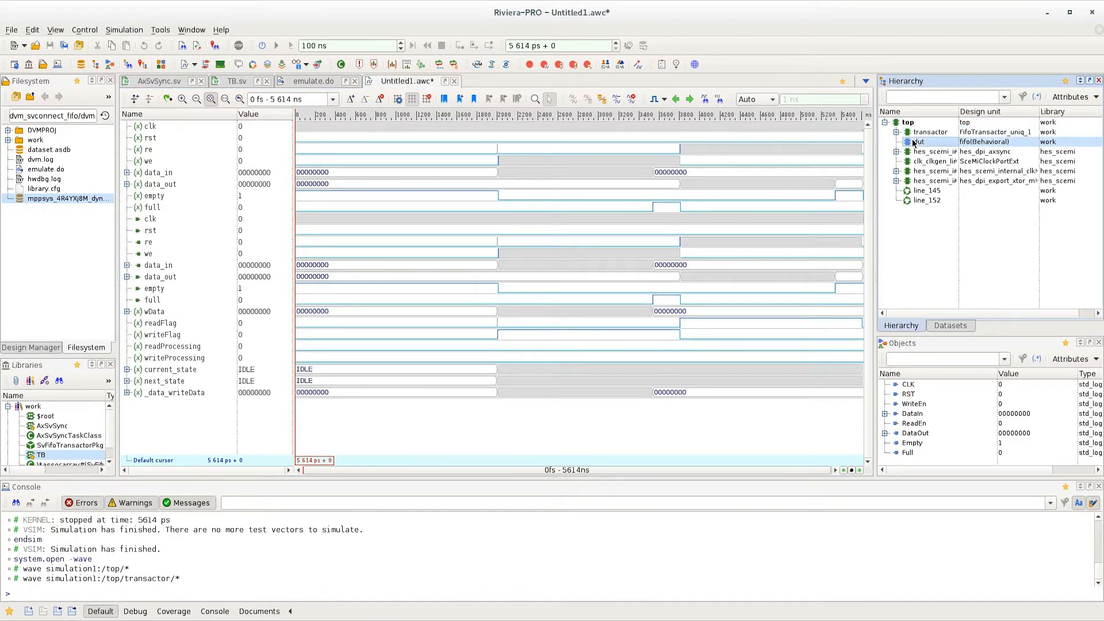
right_click(914, 142)
left_click(901, 148)
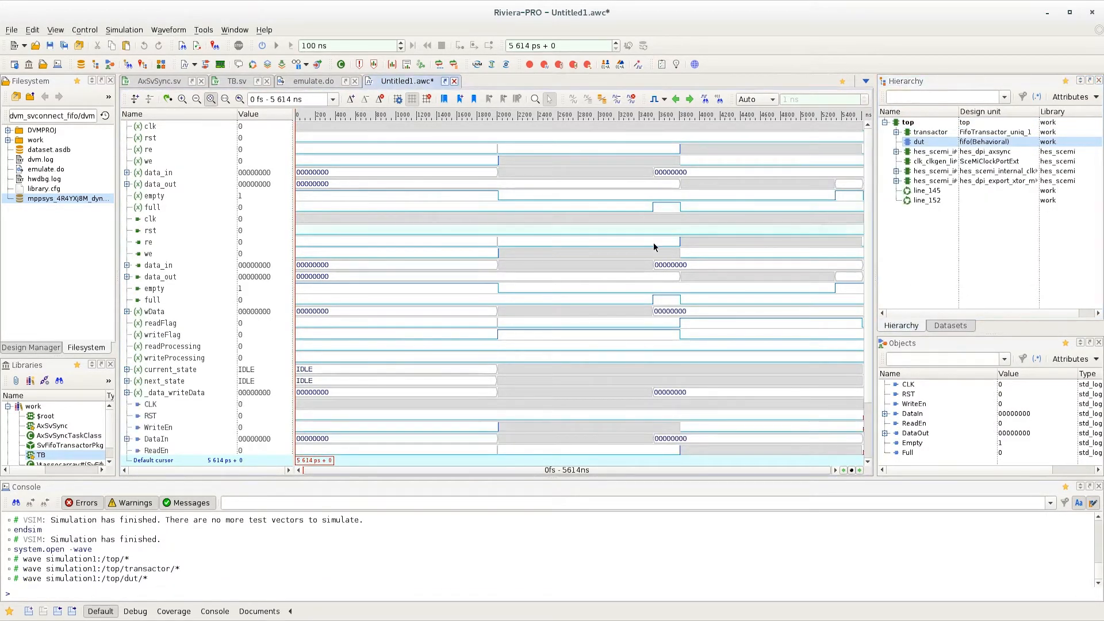
- Inspect the FIFO write activity around 2807 ns and the read activity around 4528 ns in the waveform
left_click(580, 242)
scroll(579, 242, "up", 7, "ctrl")
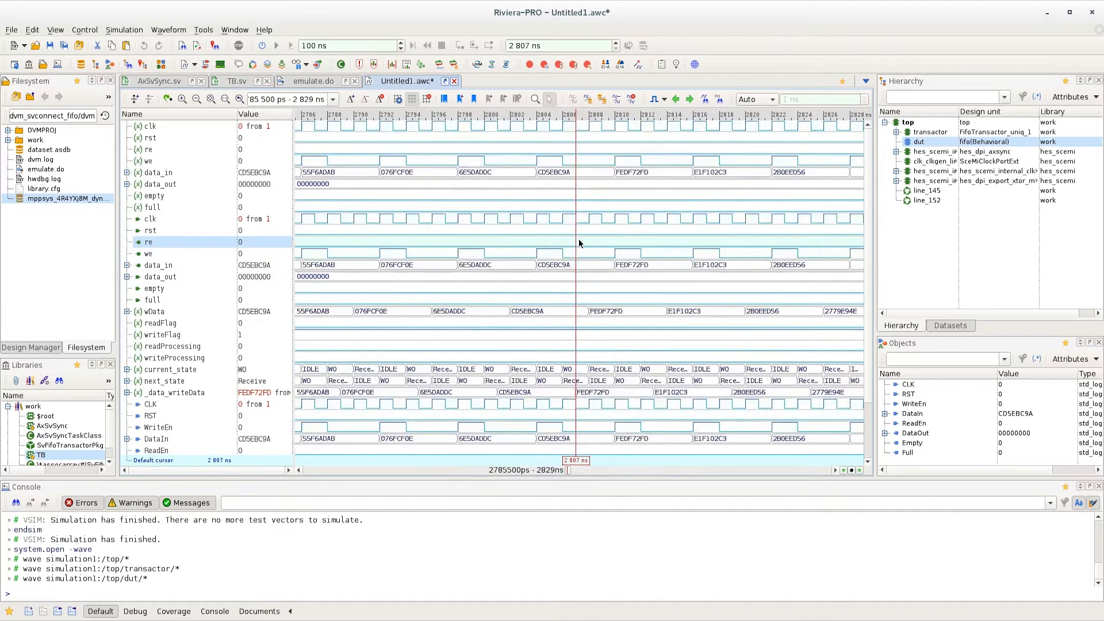
scroll(579, 242, "down", 7, "ctrl")
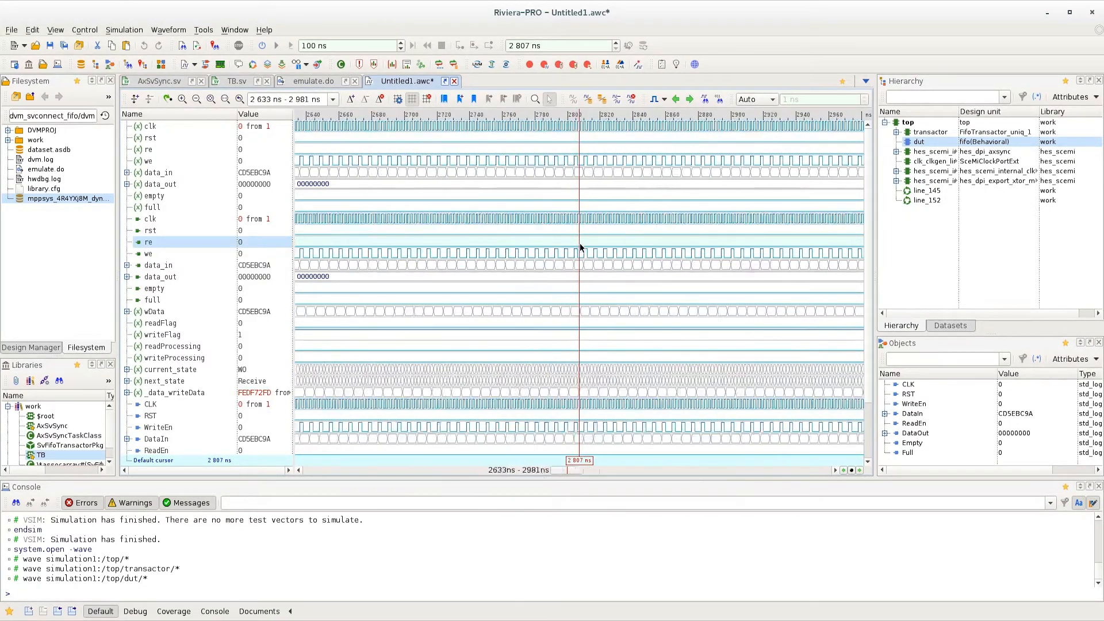
left_click(753, 244)
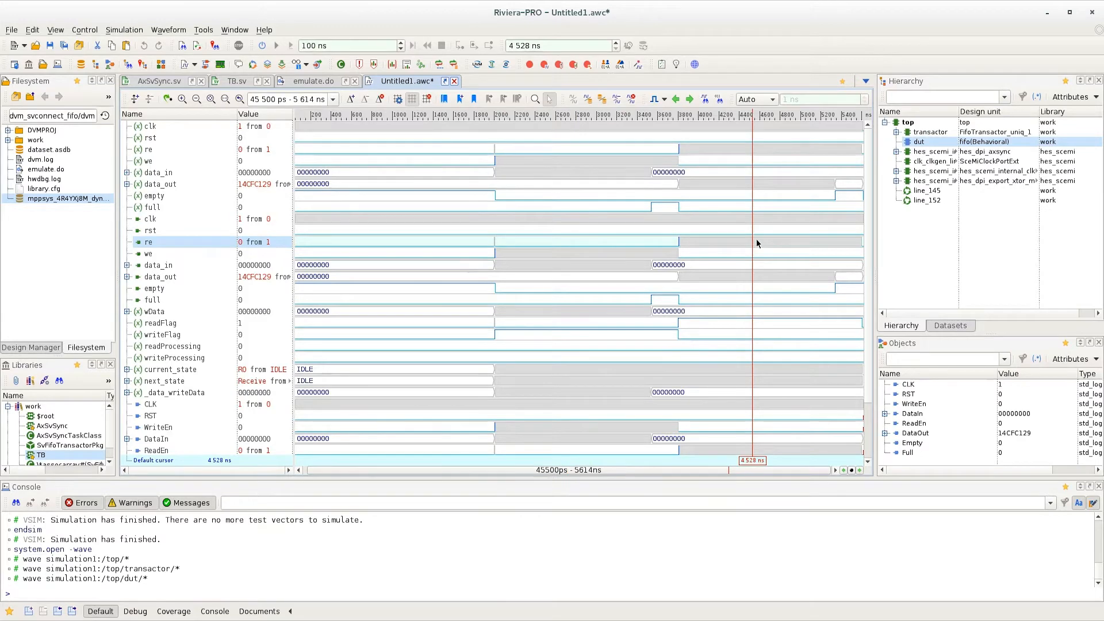
scroll(752, 244, "up", 6, "ctrl")
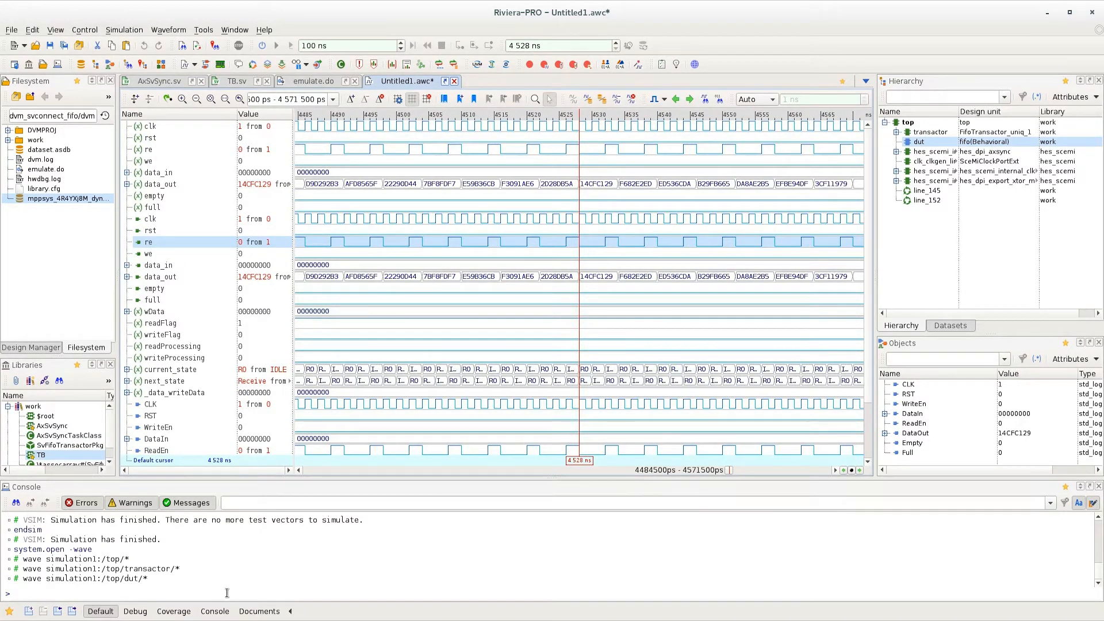
- Review the READ_LOOP iteration messages in the enlarged console layout, then restore the Default layout
left_click(214, 611)
scroll(489, 421, "up", 2)
left_click_drag(1099, 561, 1065, 583)
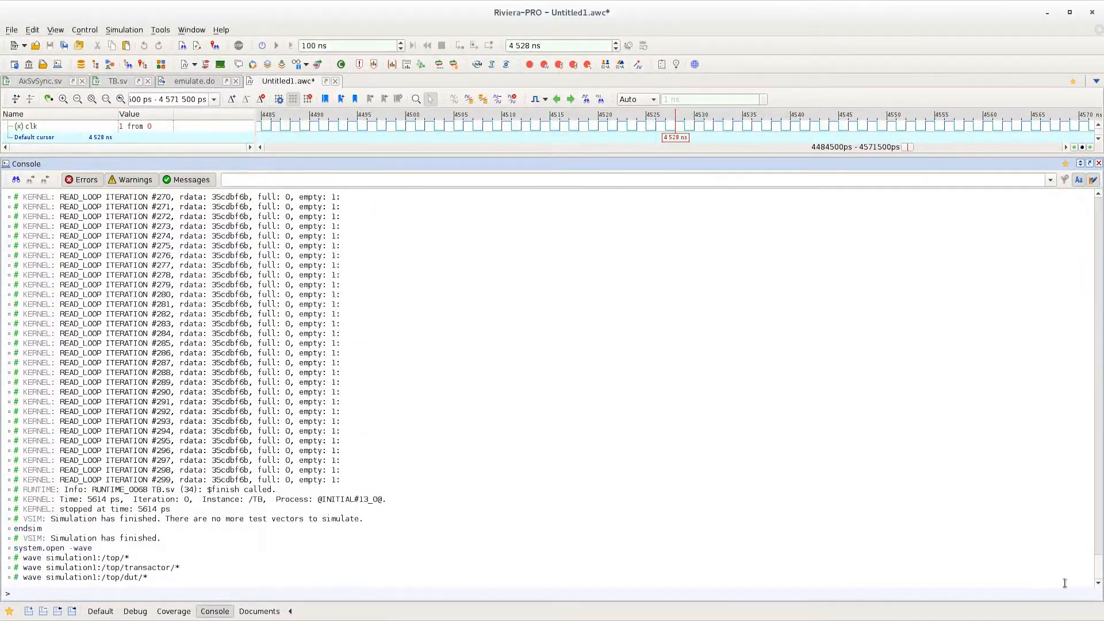
left_click(92, 613)
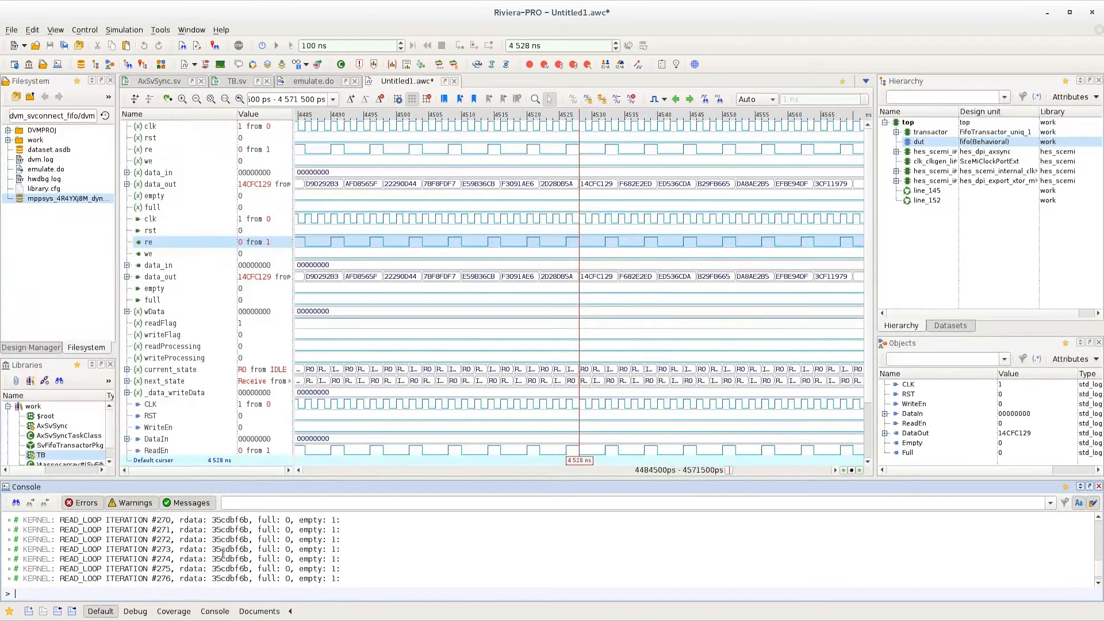